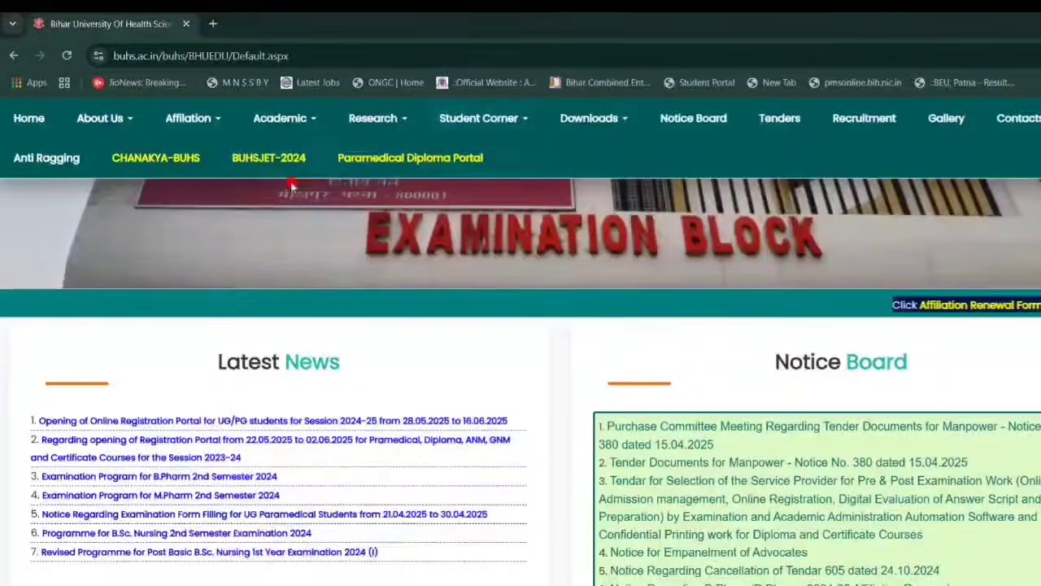
Step: Open the CHANAKYA-BUHS portal and go from the student login to the student sign-up form
click(161, 172)
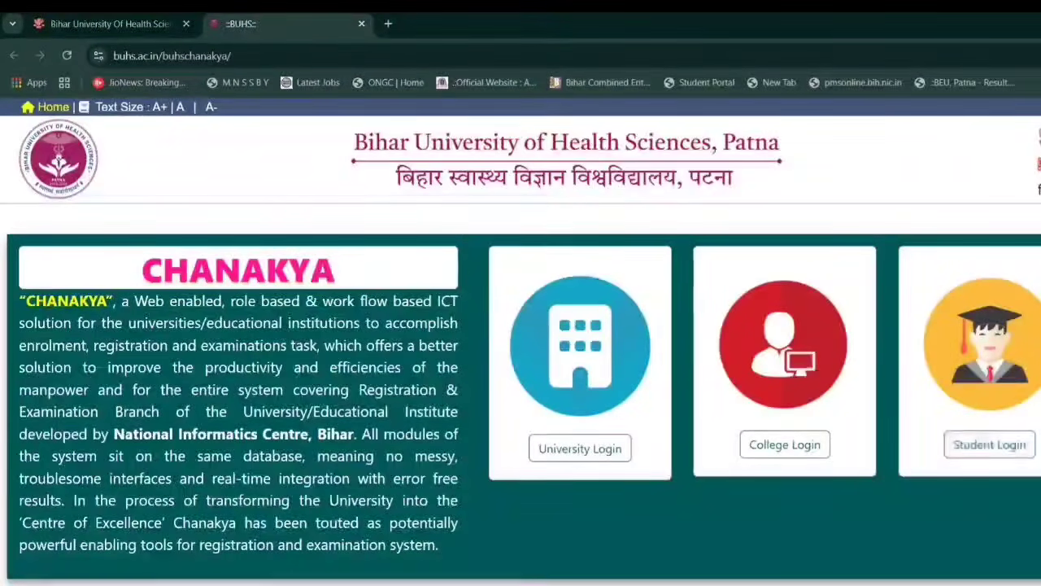
click(996, 449)
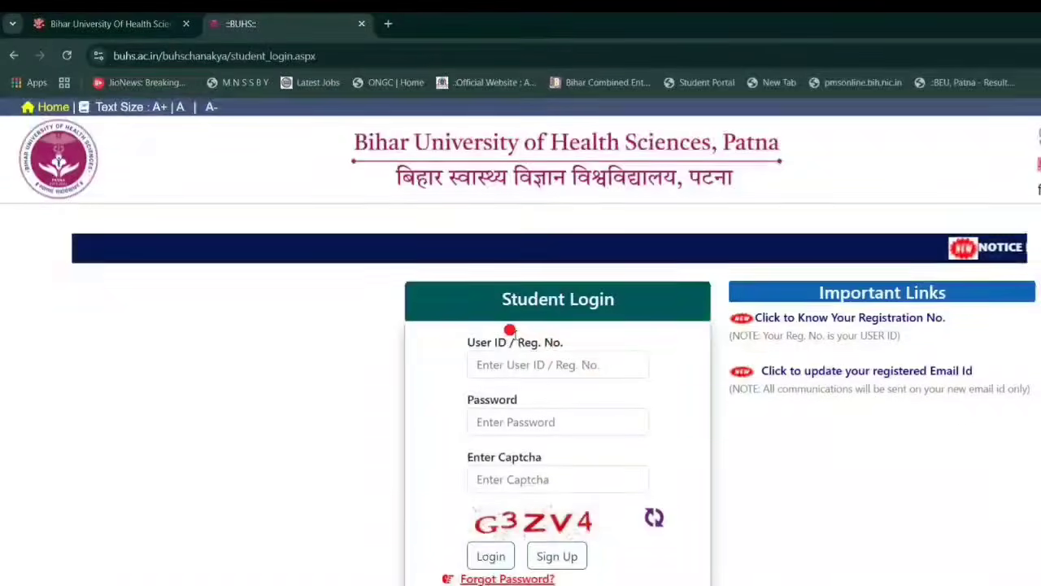
scroll(509, 329, down, 1)
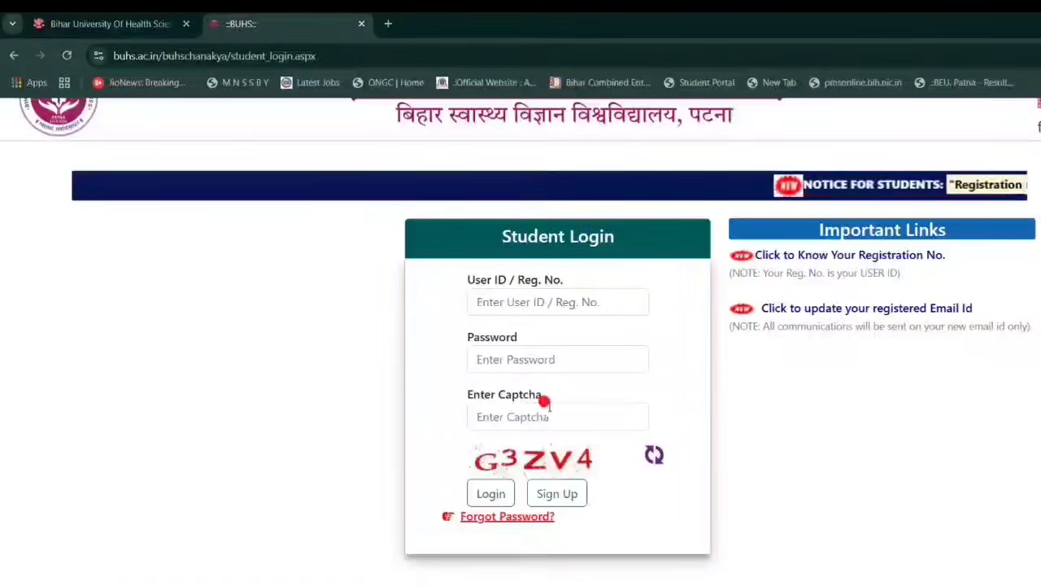
click(561, 494)
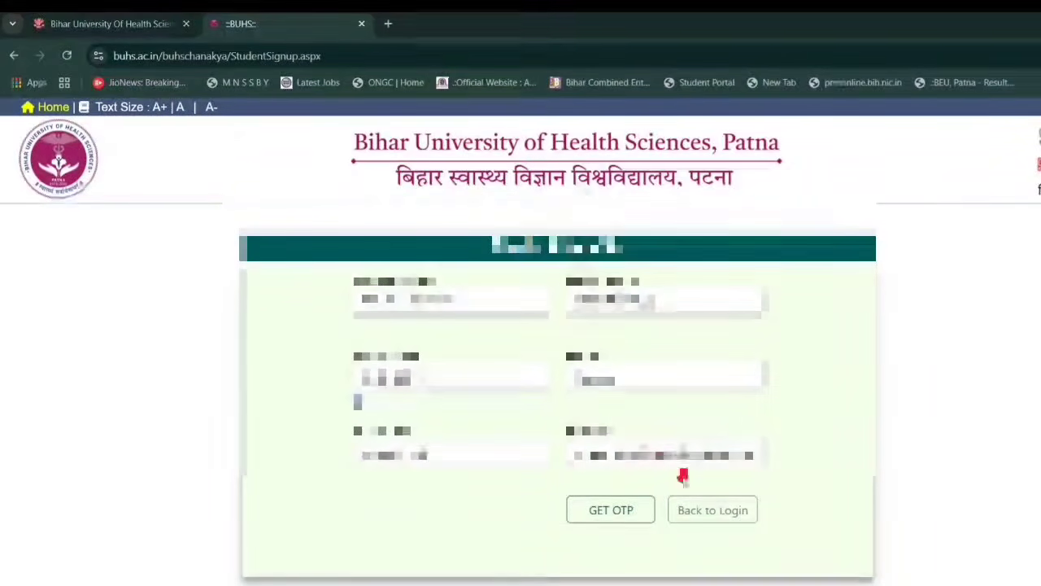
Step: Verify the student's mobile number and e-mail with the one-time verification codes and register the account
click(593, 514)
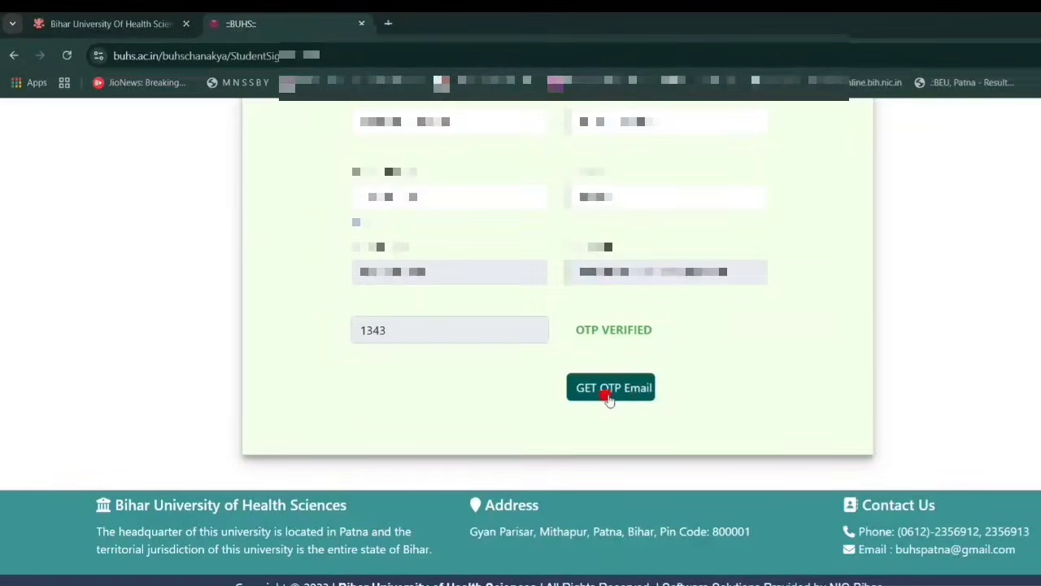
click(608, 396)
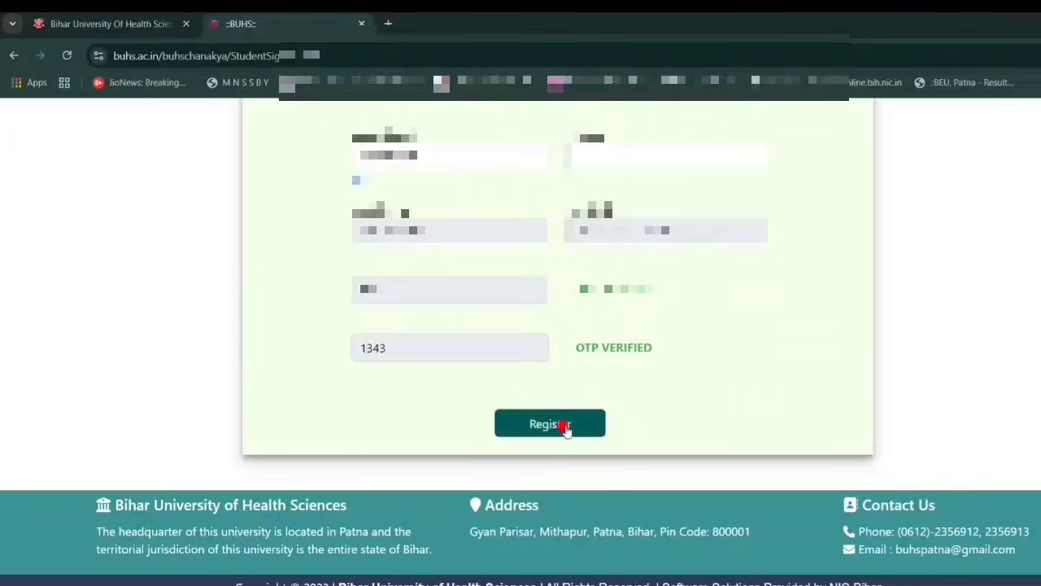
click(567, 429)
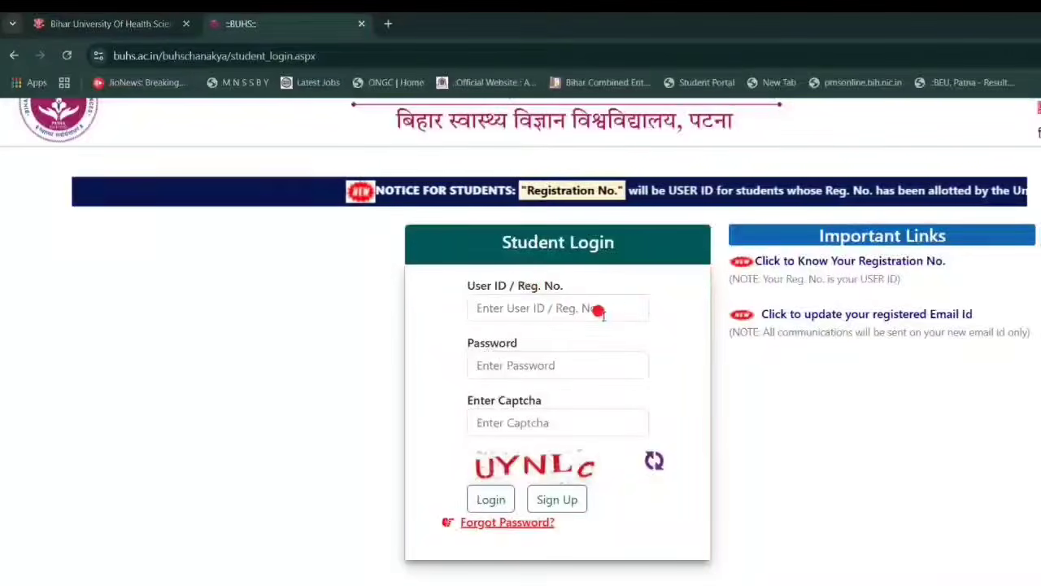
Step: Log in with the student's user ID, password and captcha, and open the Regular Registration Form from the academic activities
click(508, 303)
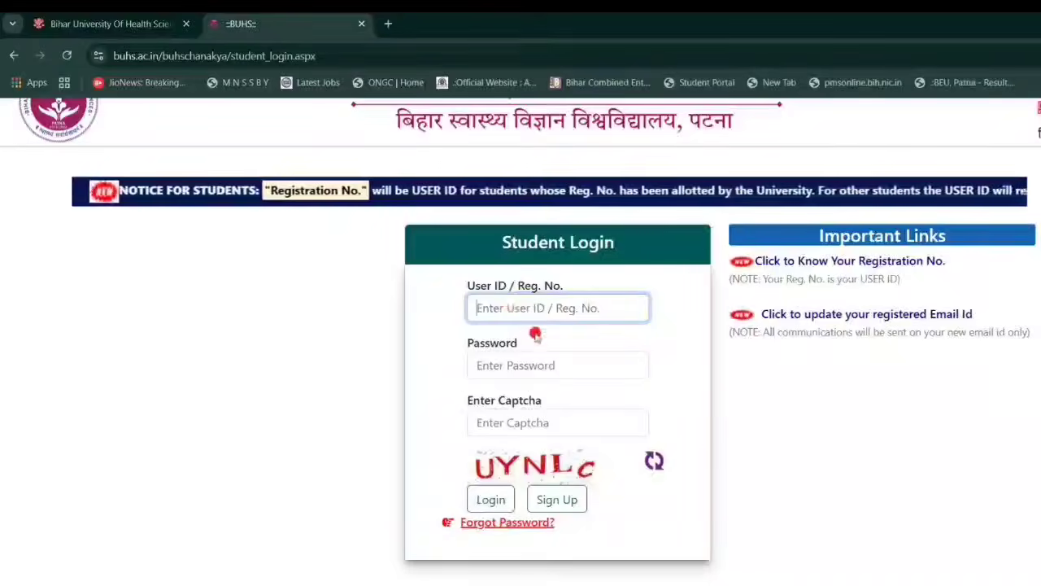
click(501, 367)
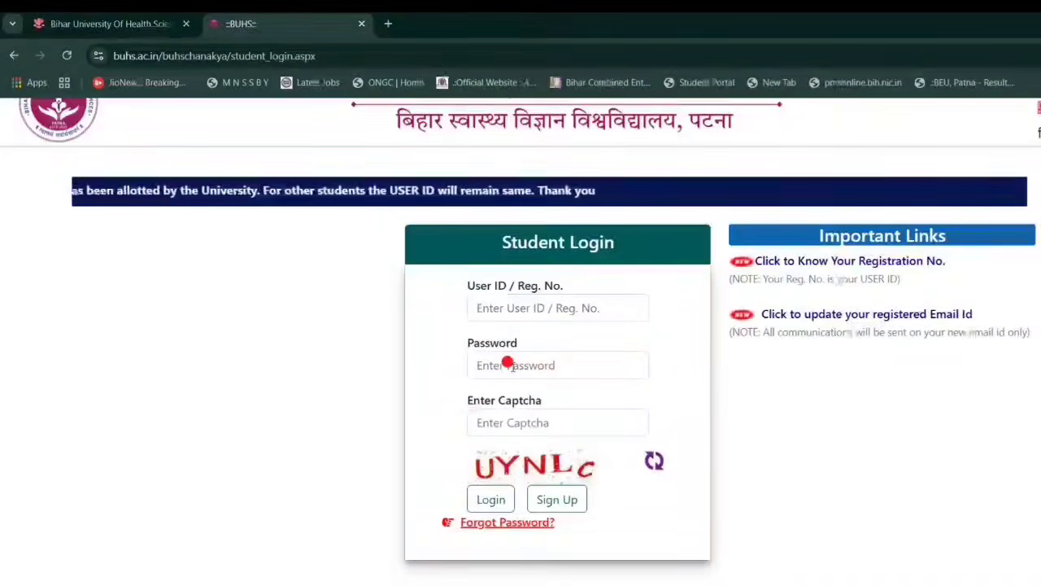
click(487, 423)
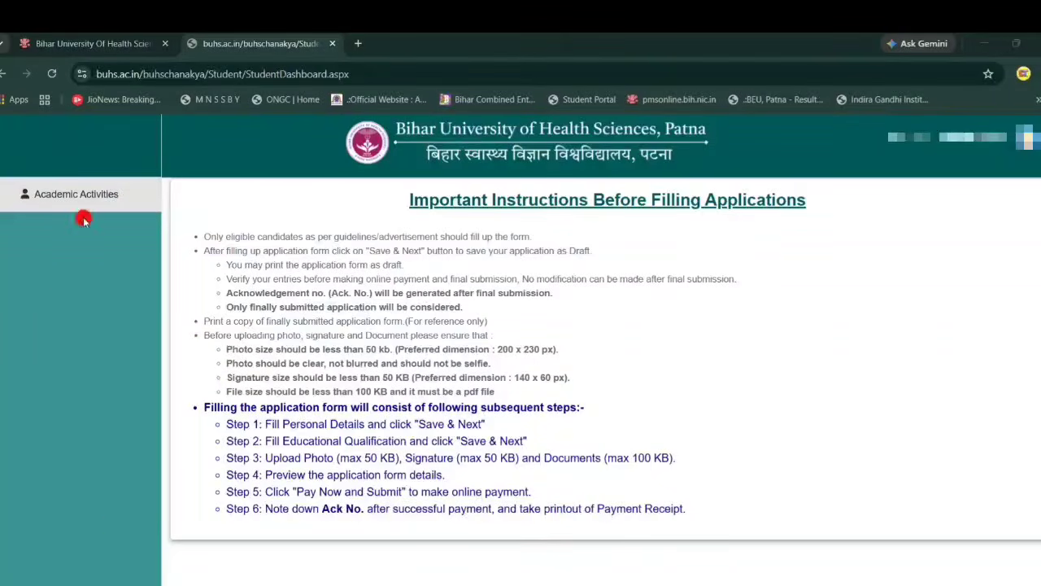
click(31, 196)
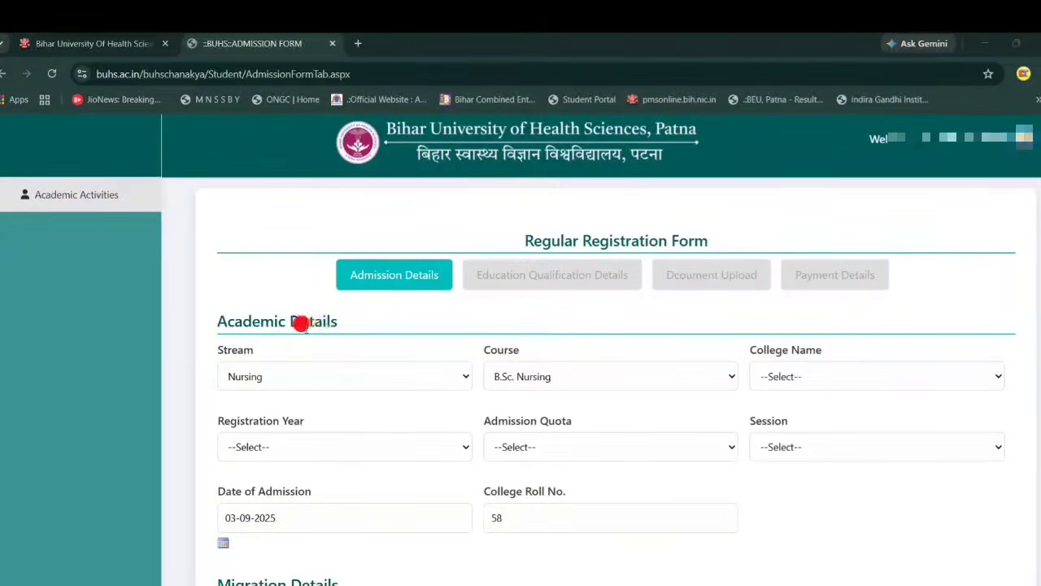
Step: Set the stream to Paramedical and look through the courses offered for it
click(255, 379)
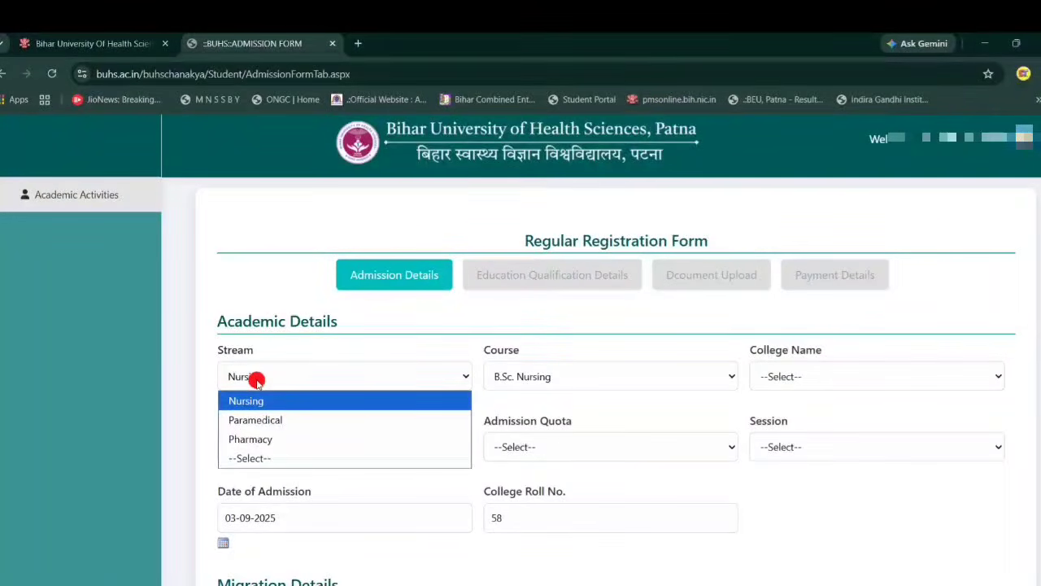
click(279, 421)
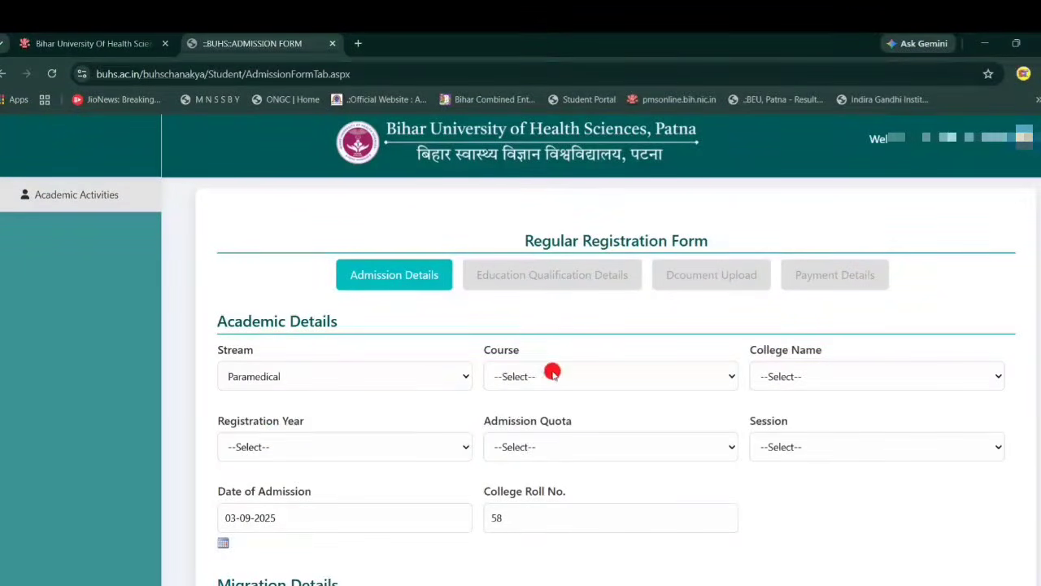
click(552, 372)
scroll(555, 236, up, 1)
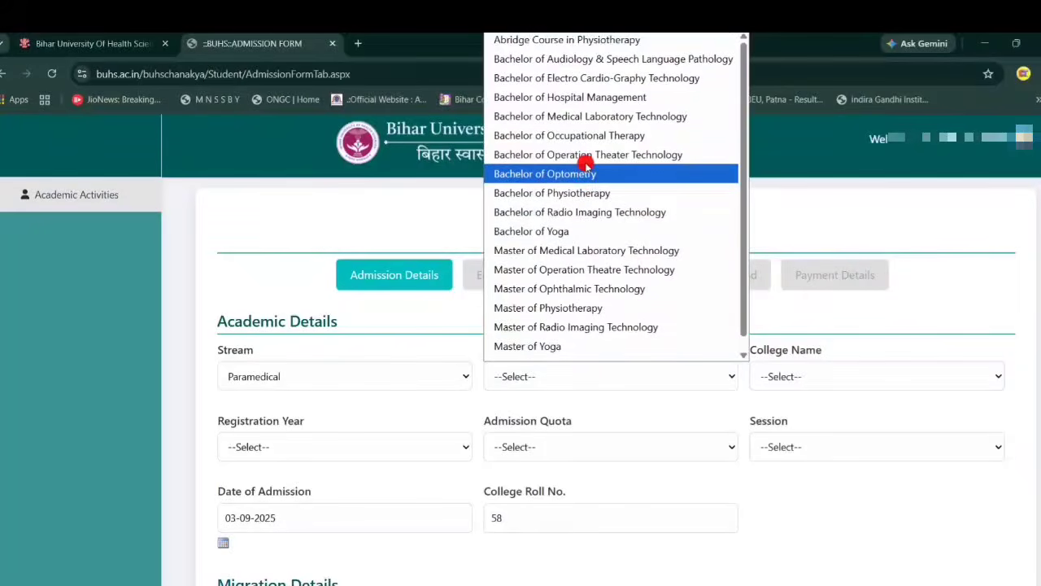
click(389, 384)
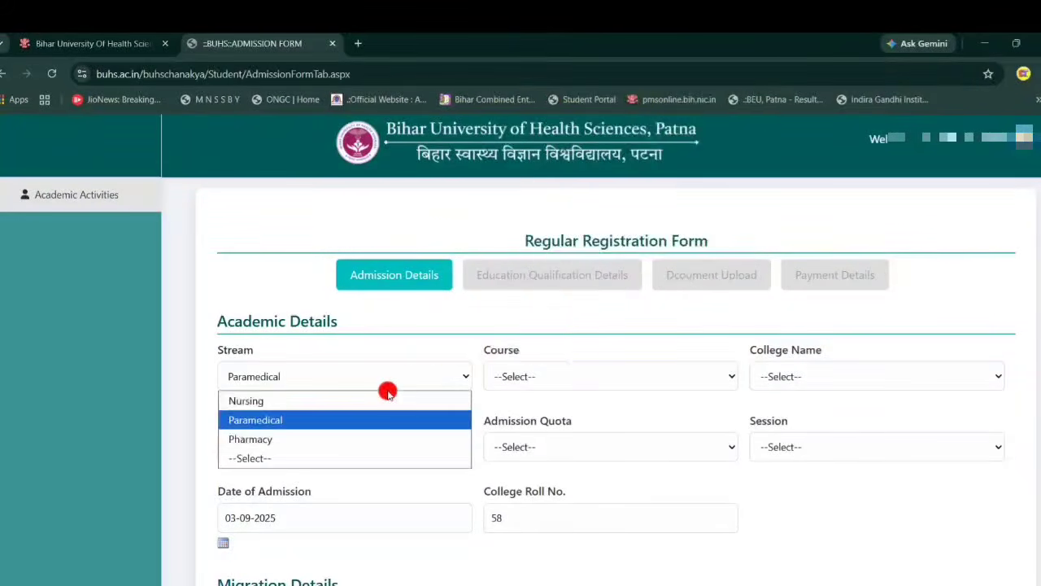
click(333, 388)
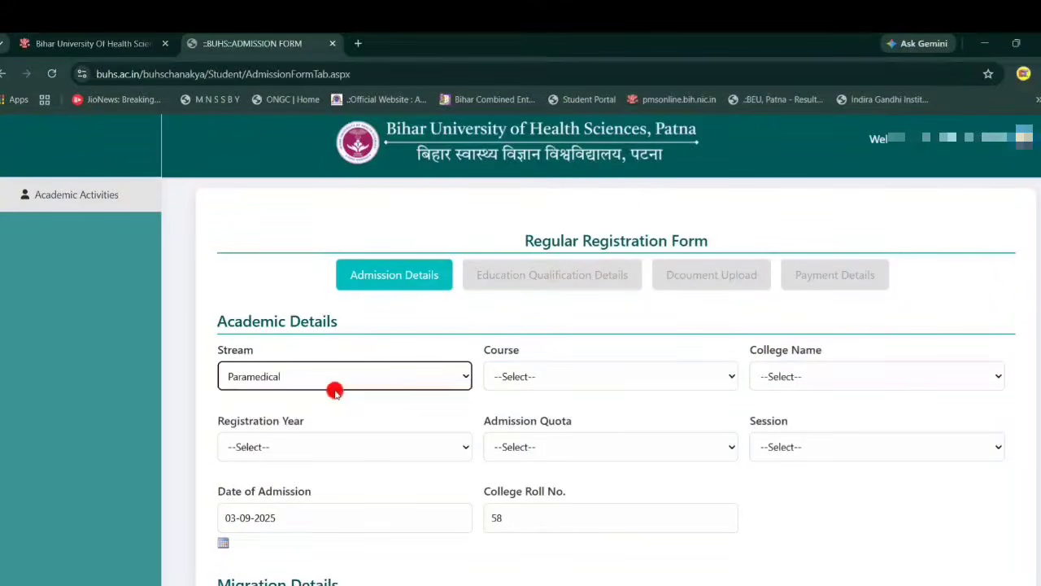
Step: Set the stream to Nursing and the course to B.Sc. Nursing in the academic details
click(331, 375)
click(305, 402)
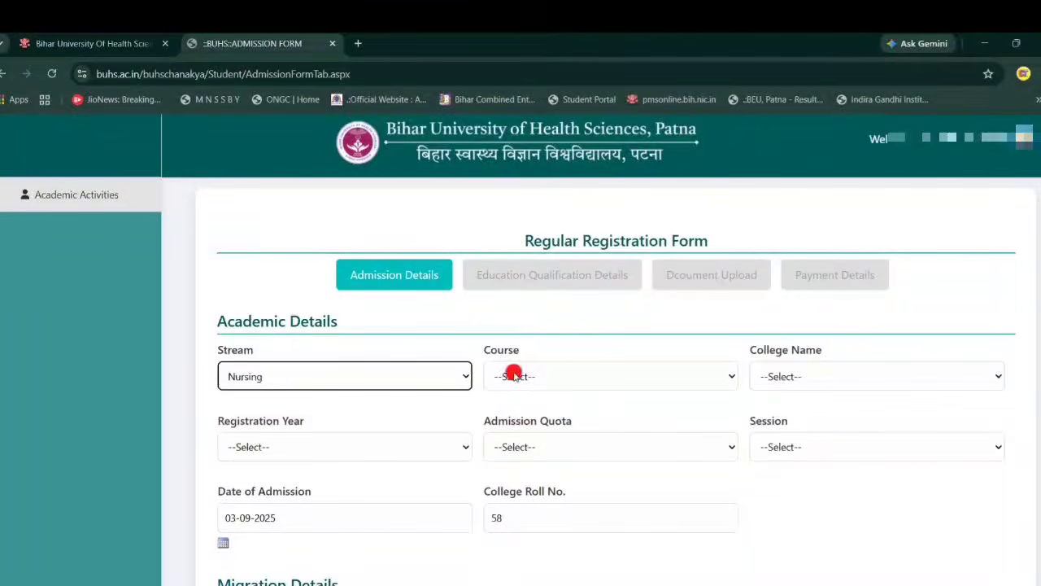
click(548, 370)
click(516, 379)
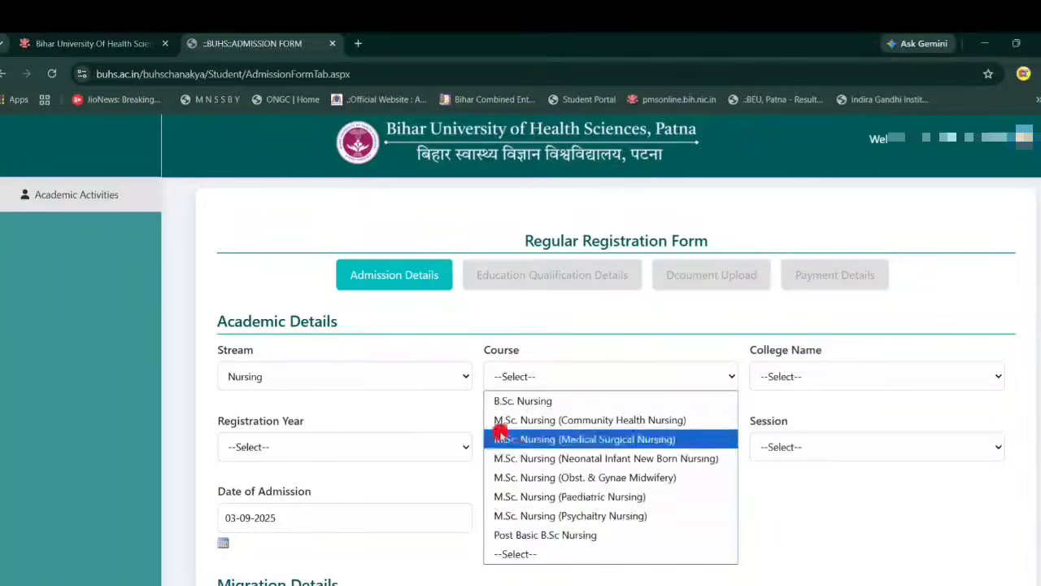
click(520, 401)
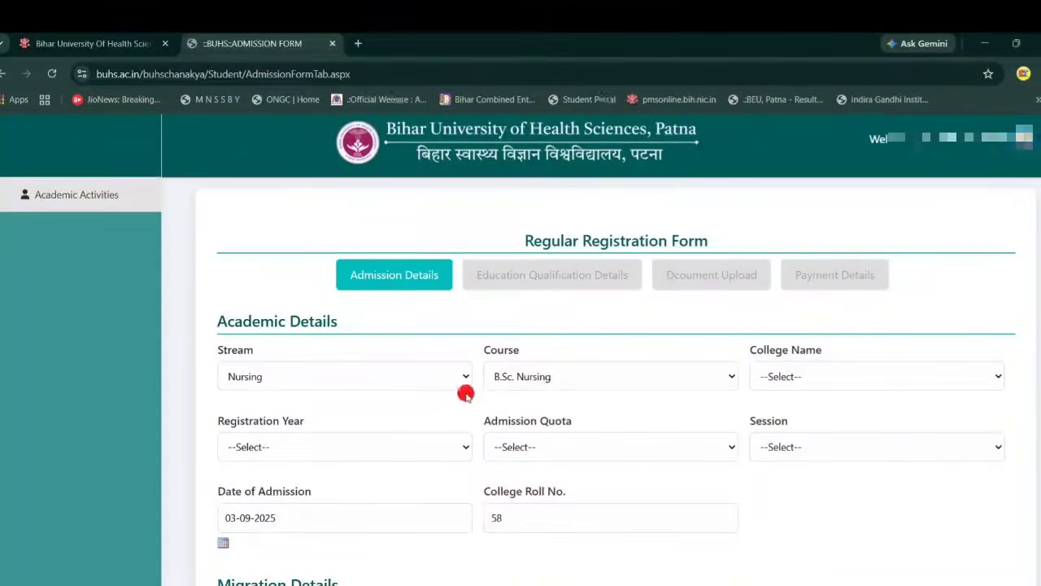
click(337, 379)
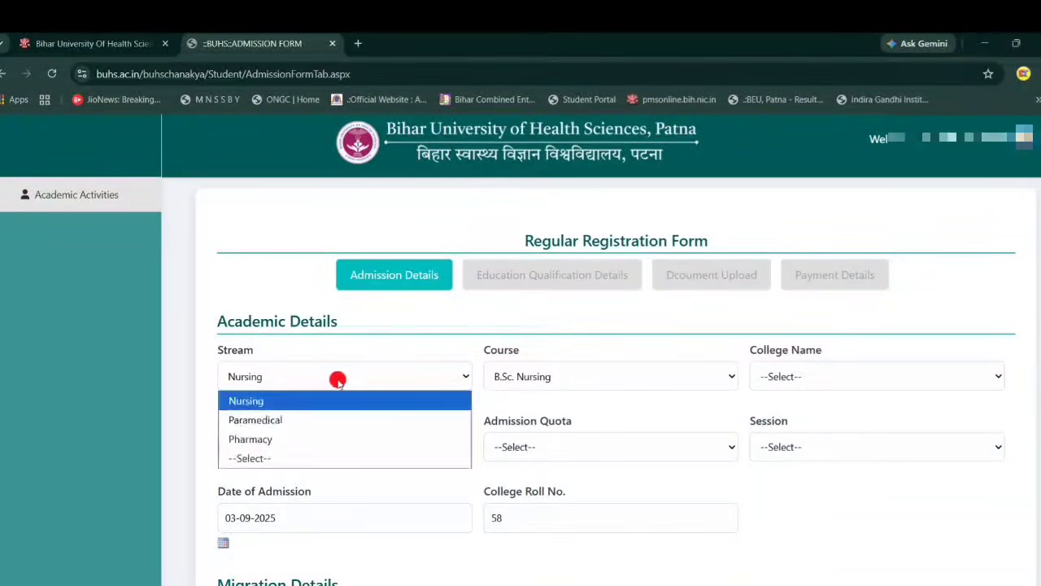
click(337, 379)
click(519, 375)
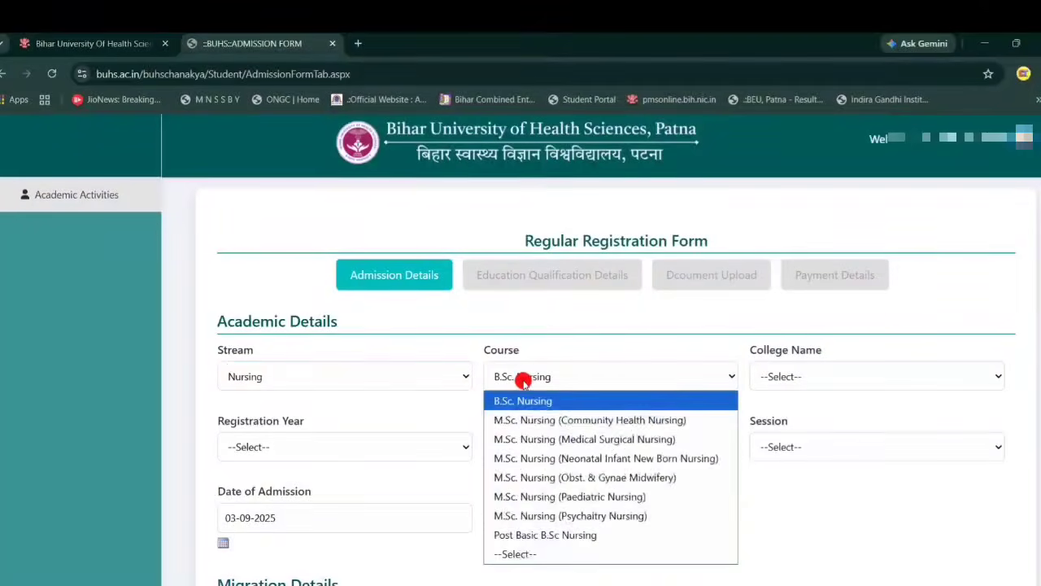
click(572, 375)
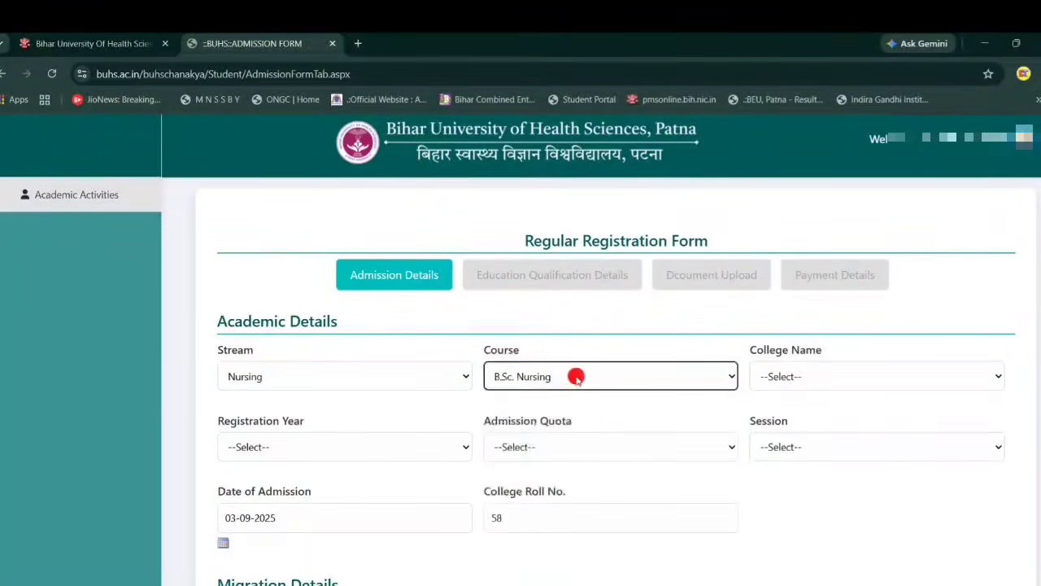
Step: Choose Shri Sai College of Nursing and Paramedical, Patna as the college and 2025 as the registration year
click(789, 372)
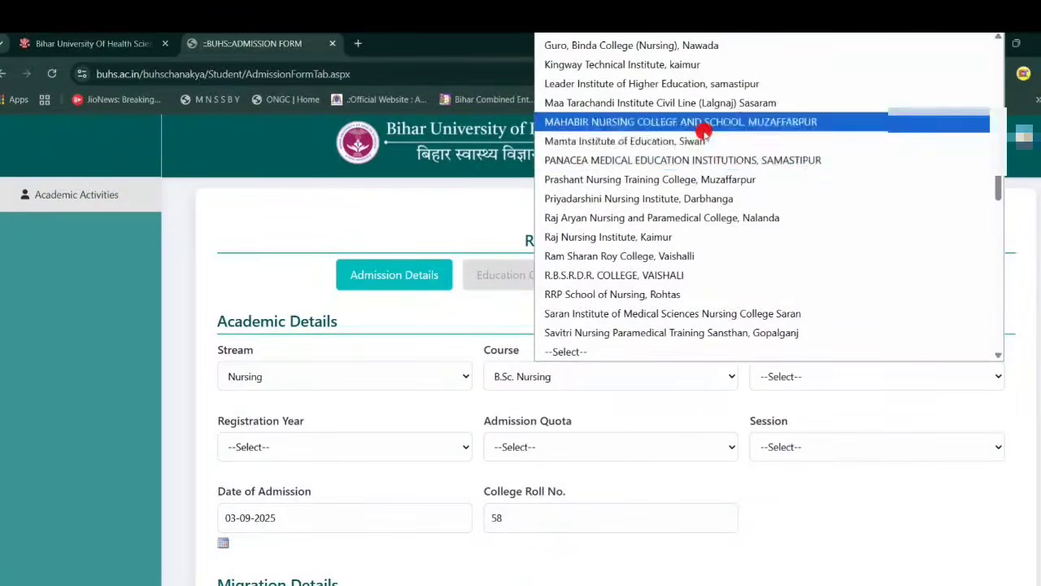
scroll(704, 133, up, 3)
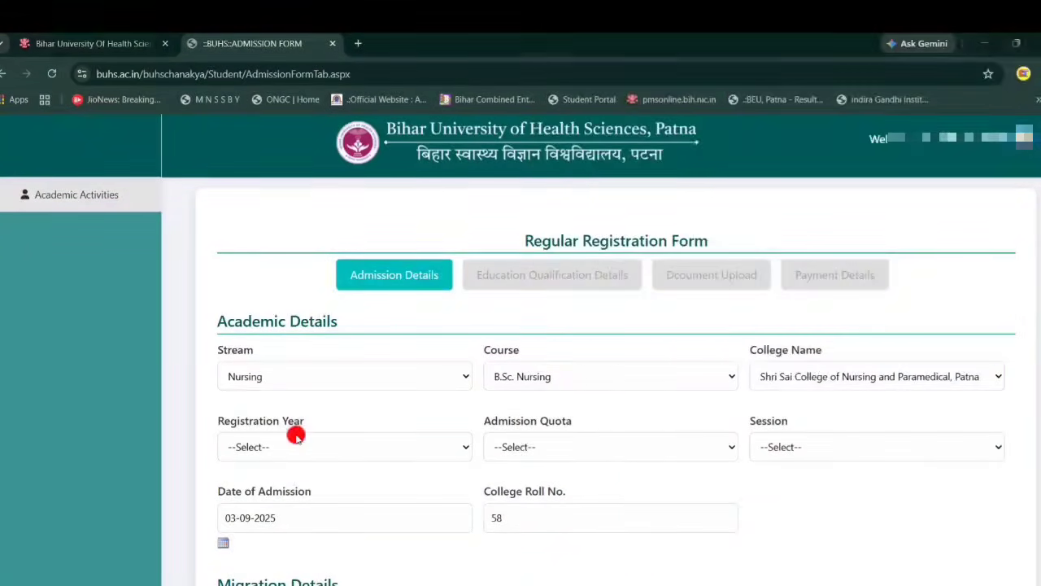
click(296, 443)
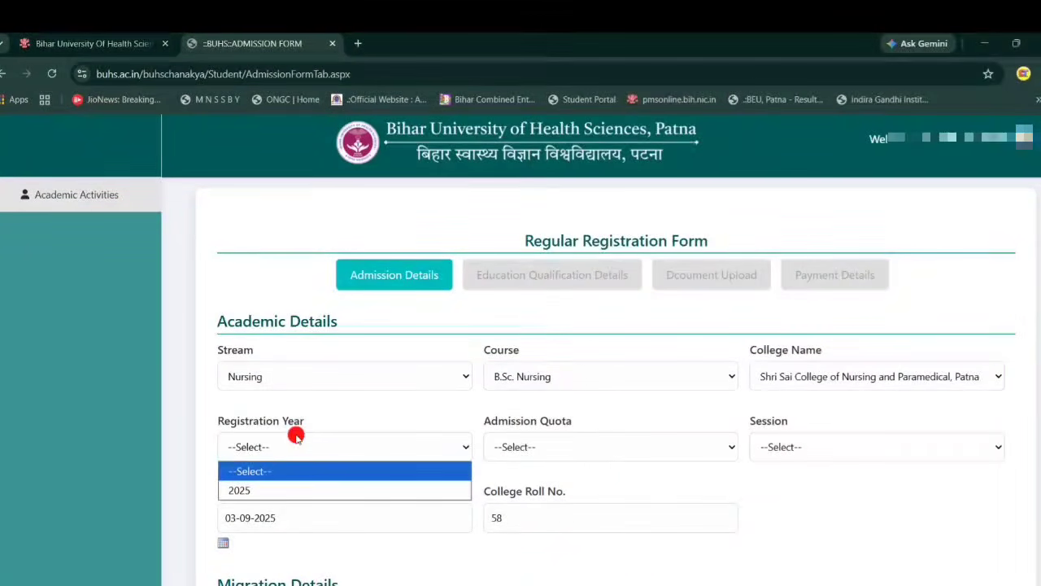
click(249, 493)
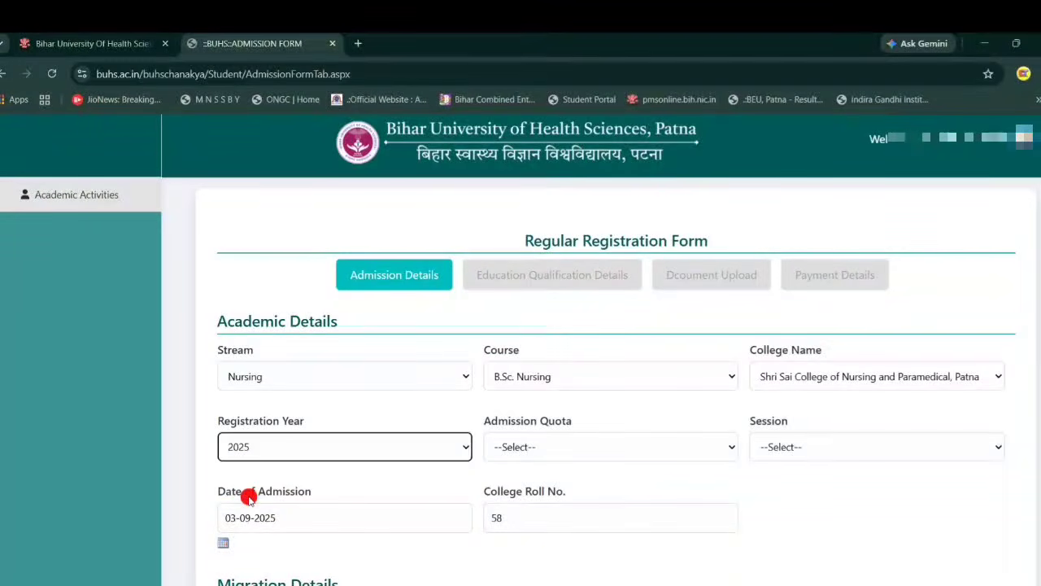
Step: Set the admission quota to Others and the session to 2025-26
click(523, 453)
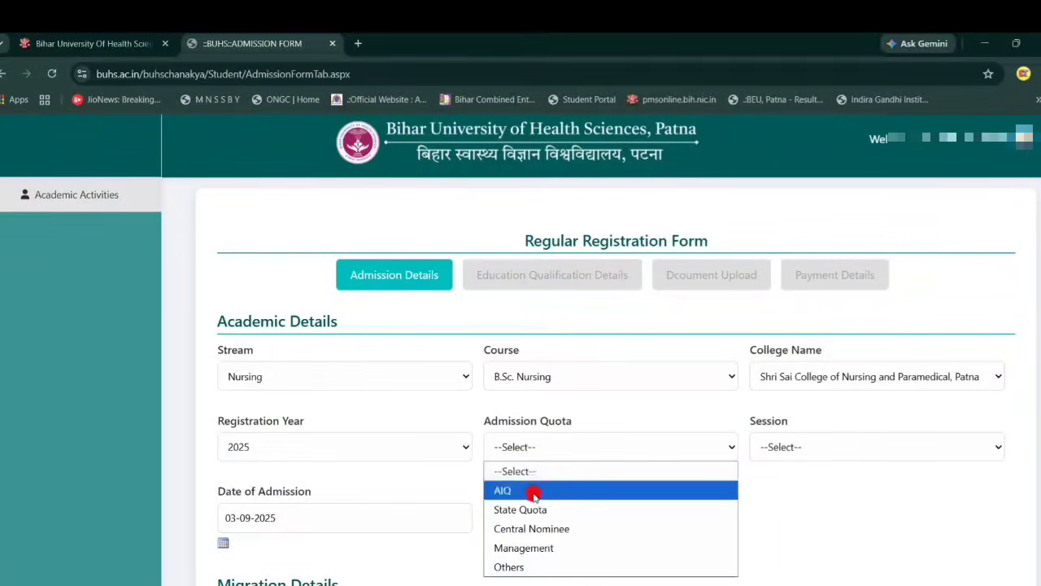
click(525, 565)
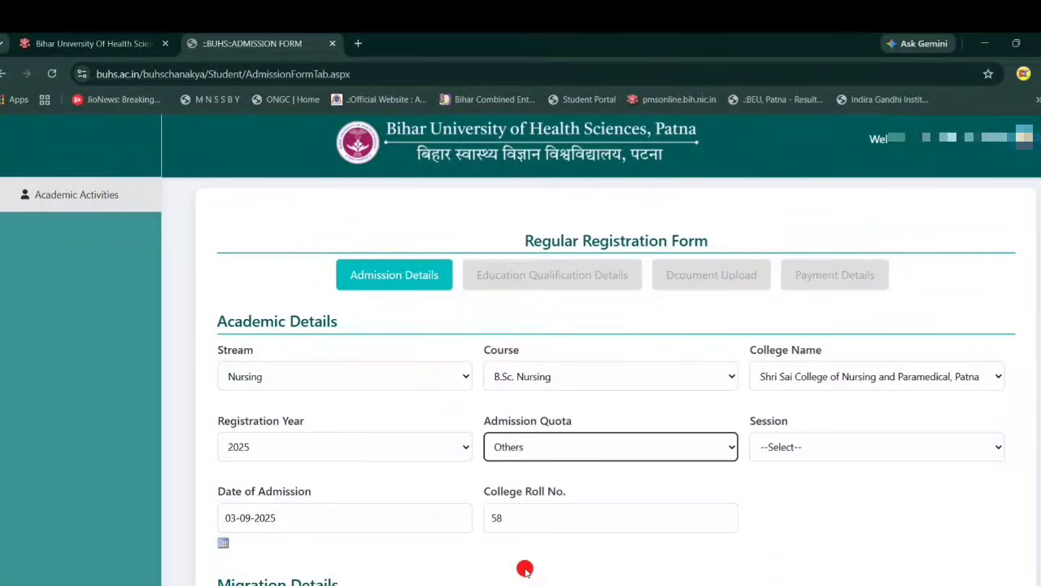
click(790, 452)
click(778, 446)
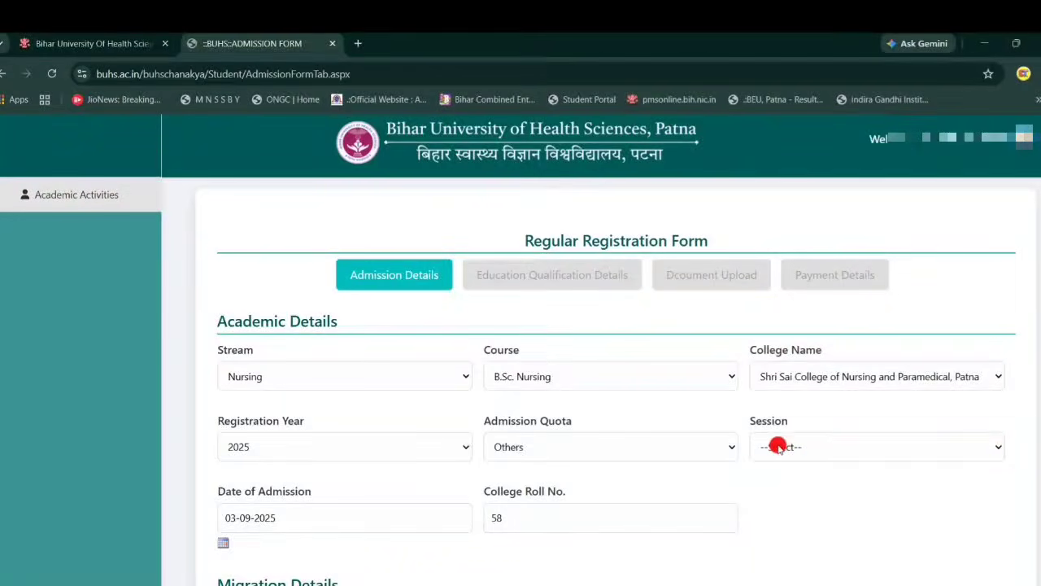
click(776, 446)
click(780, 488)
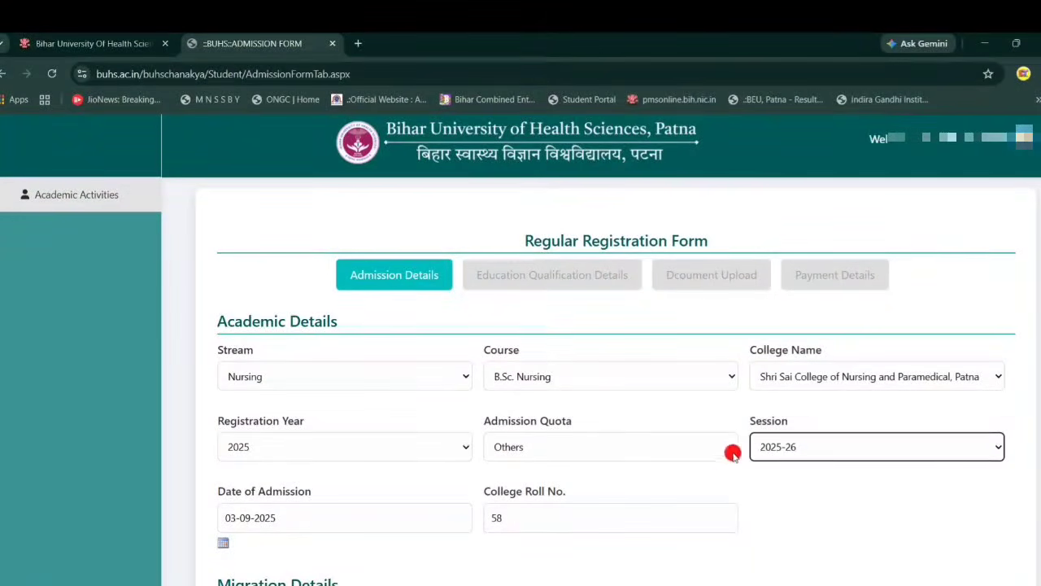
Step: Review the date of admission, college roll number and migration details, including the certificate number, date and previous registration number
scroll(724, 456, down, 1)
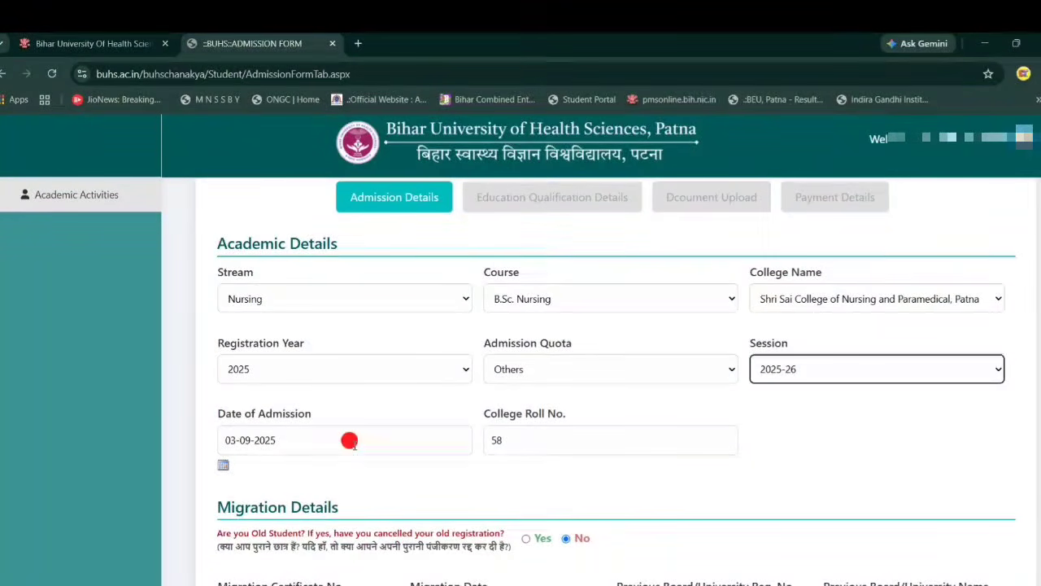
scroll(528, 466, up, 1)
scroll(530, 498, down, 1)
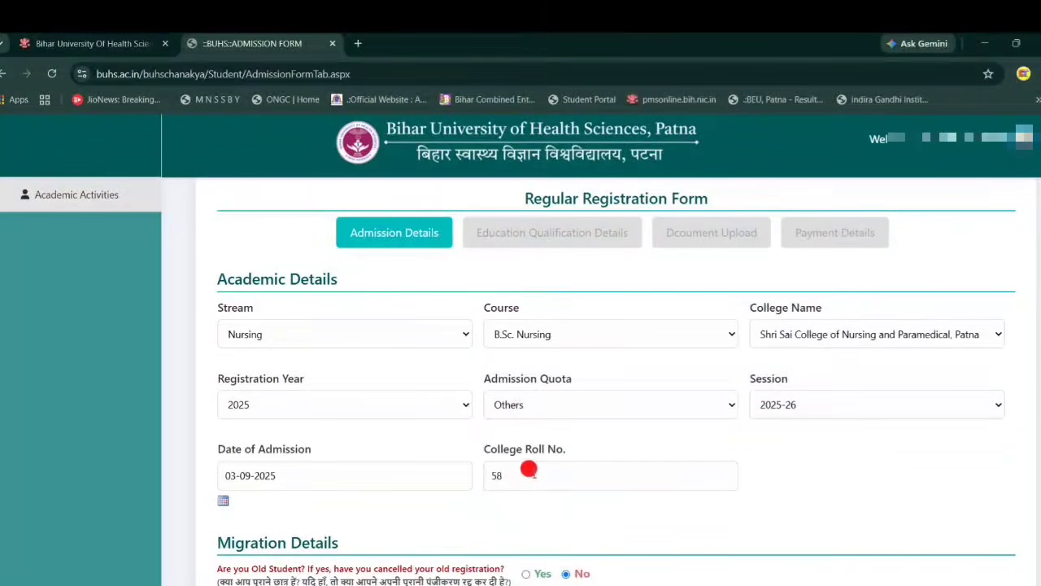
scroll(430, 569, down, 3)
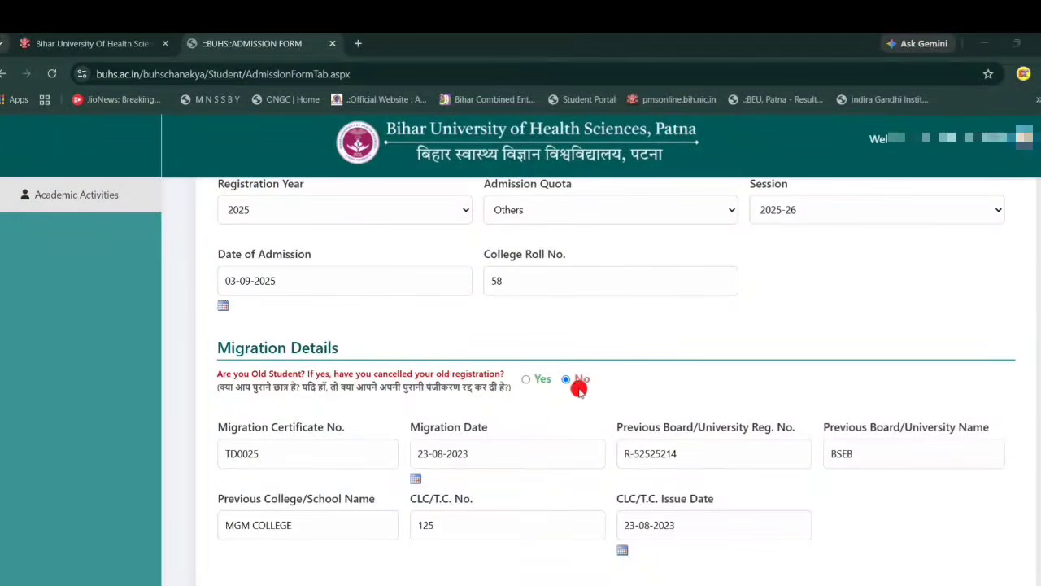
click(287, 451)
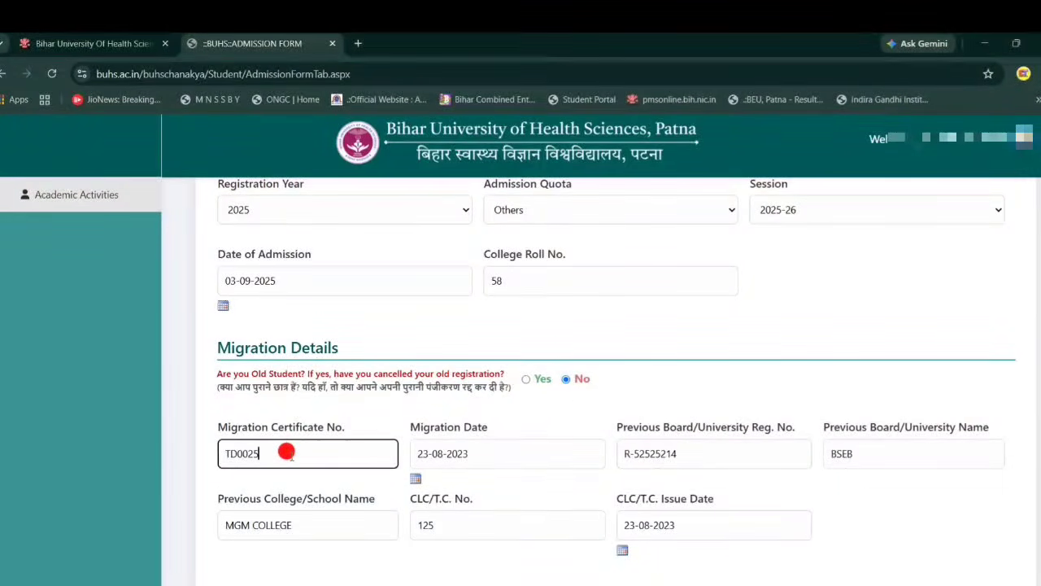
click(488, 451)
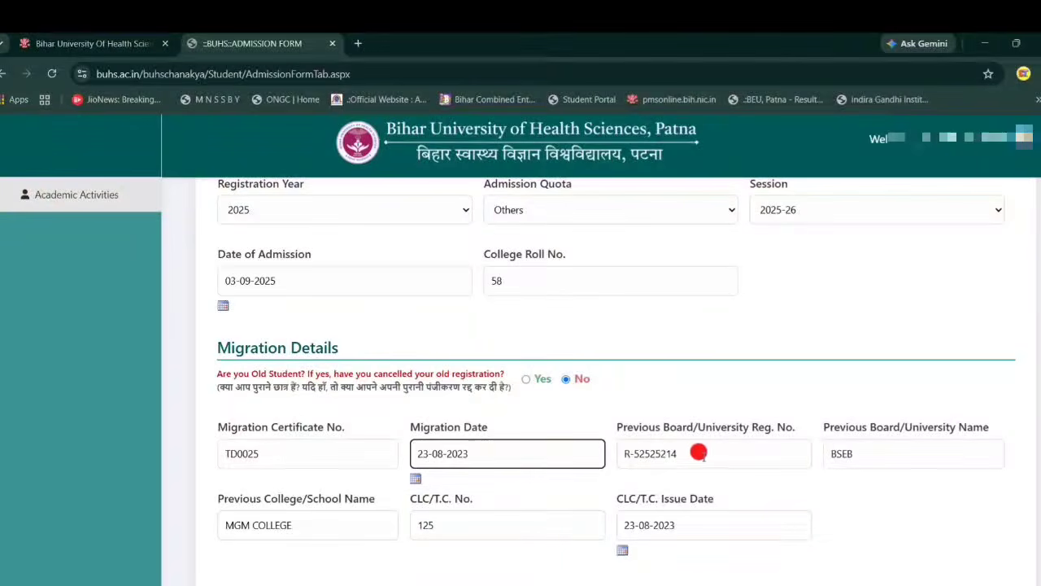
click(699, 453)
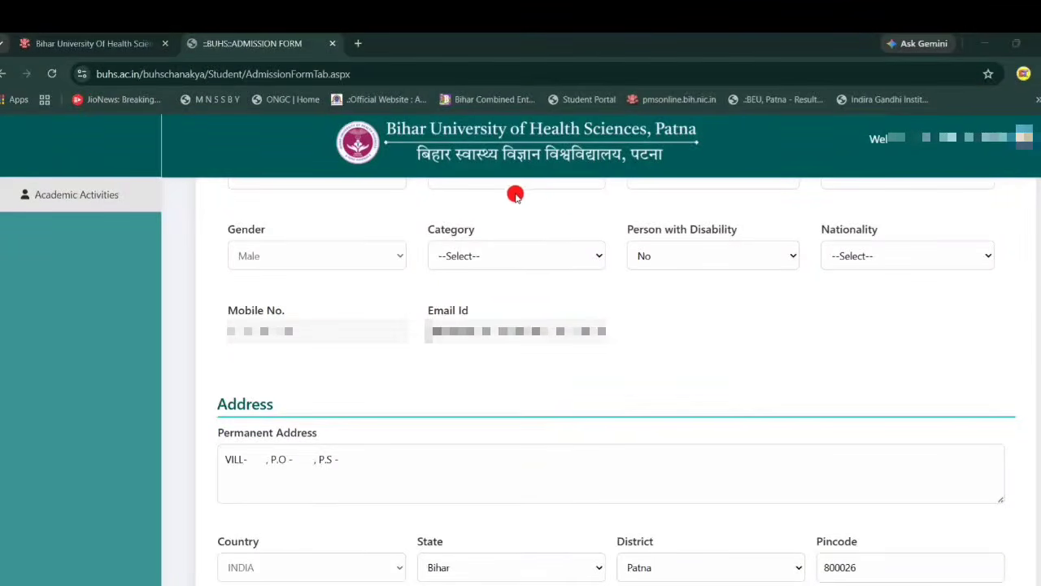
Step: Set the category to BC and the nationality to INDIAN, keeping No for person with disability
click(493, 254)
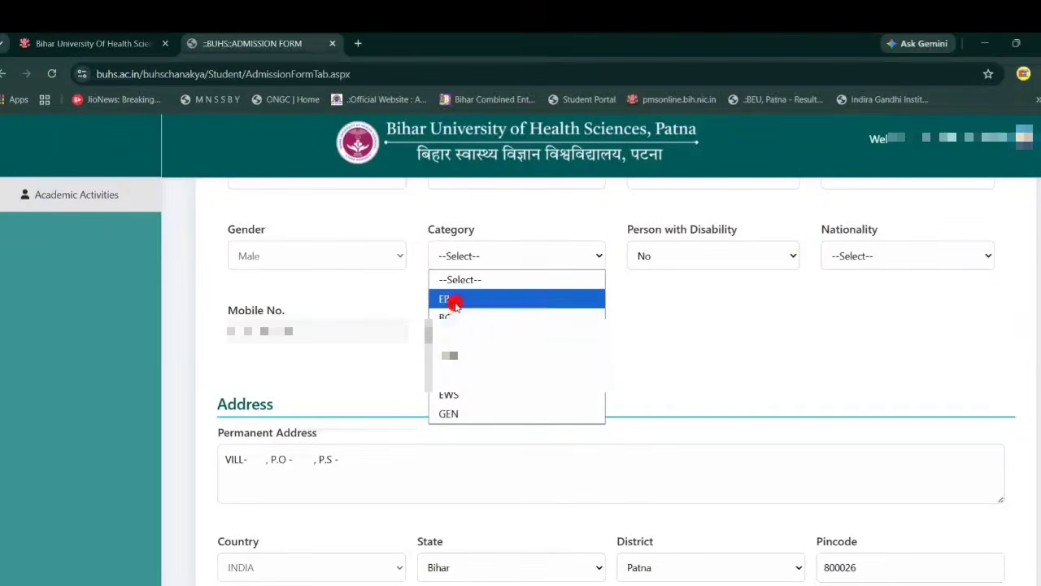
click(455, 318)
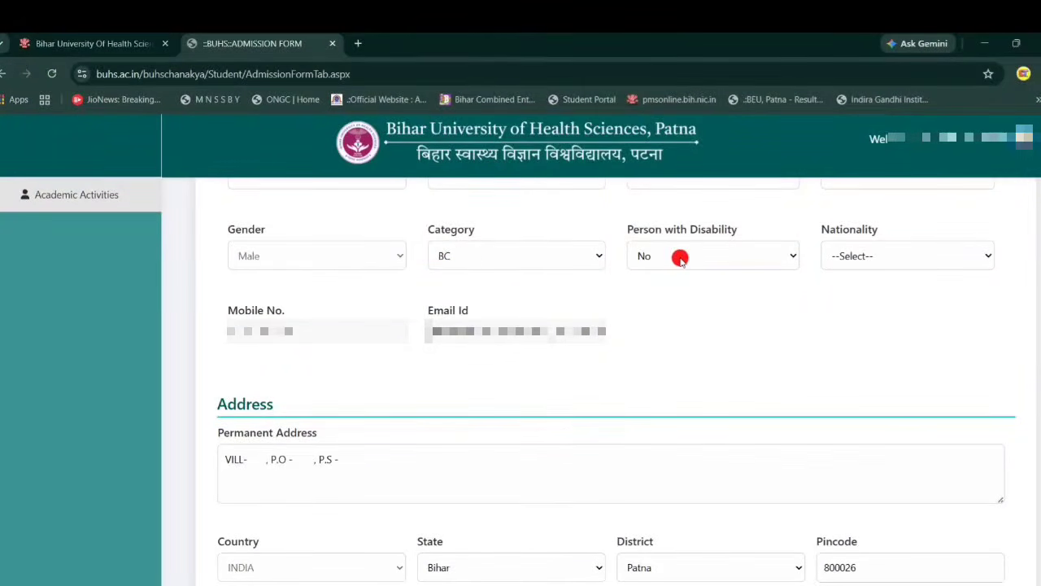
click(679, 257)
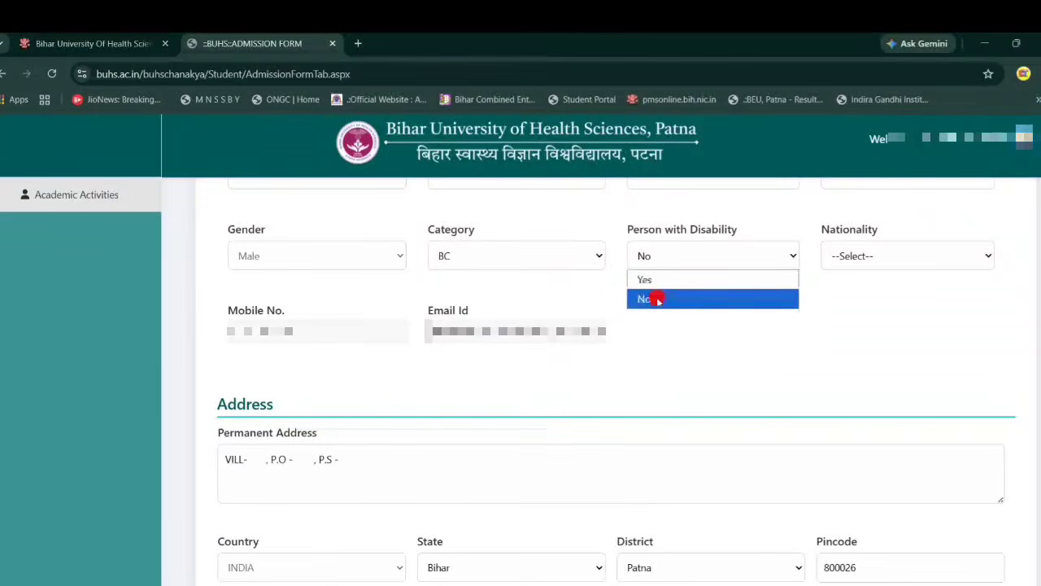
click(844, 258)
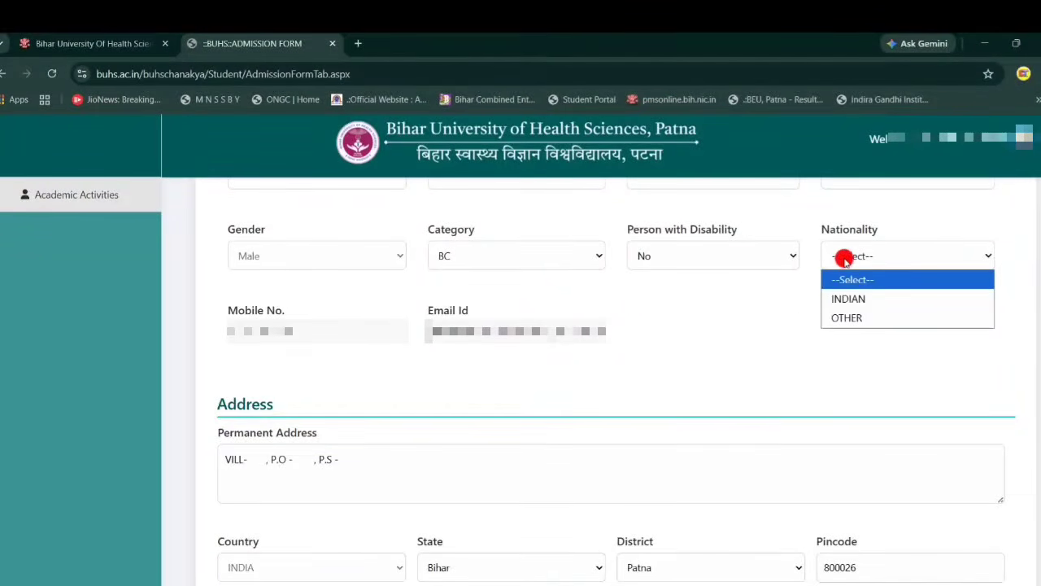
click(846, 301)
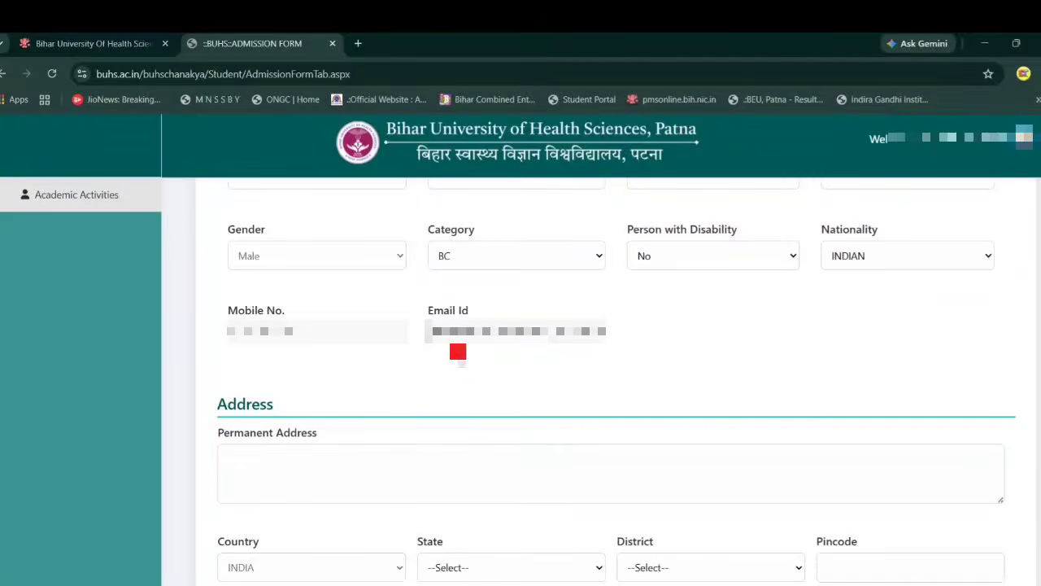
Step: Fill in the permanent address with the VILL, P.O and P.S parts
scroll(419, 543, down, 3)
click(231, 256)
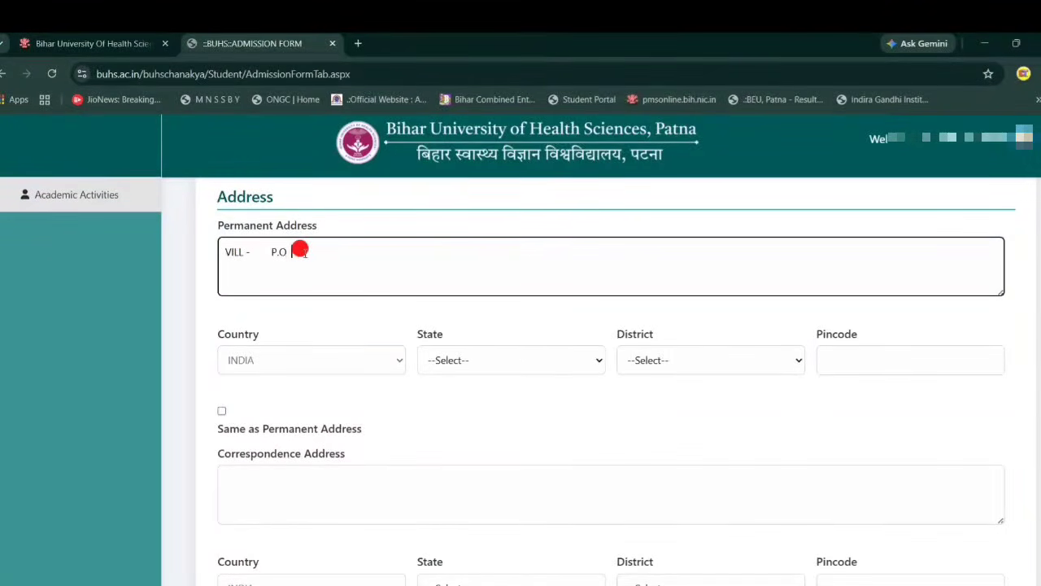
text(P.S --)
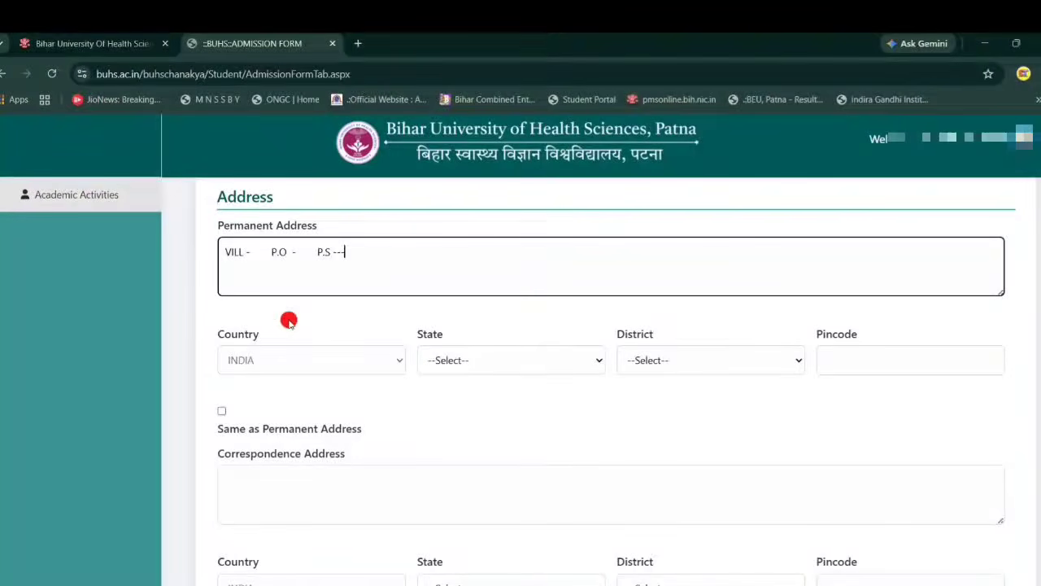
Step: Choose Bihar as the state and Patna as the district of the permanent address, and save the admission details
click(441, 361)
click(442, 362)
click(442, 361)
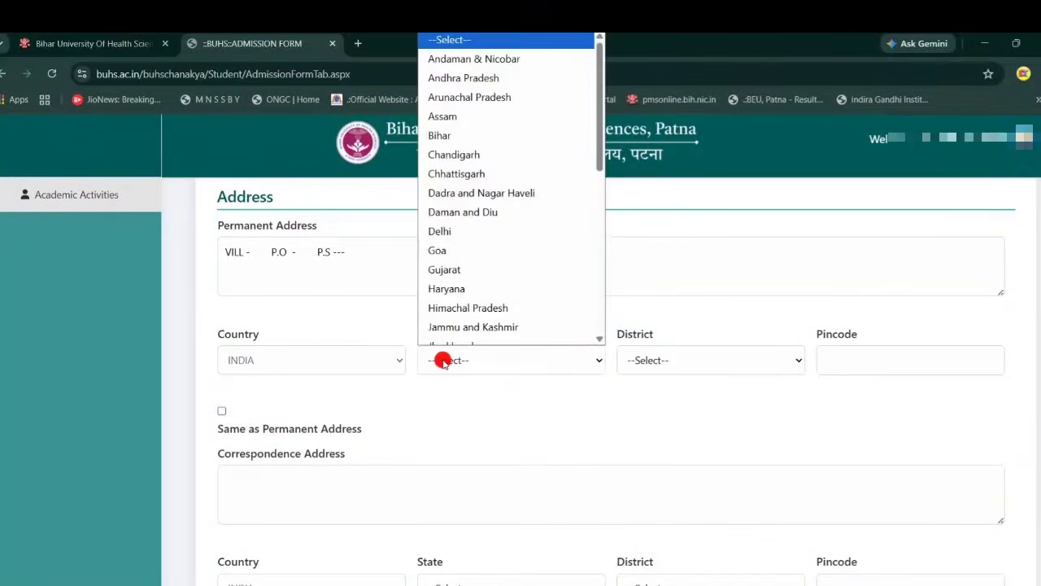
click(458, 128)
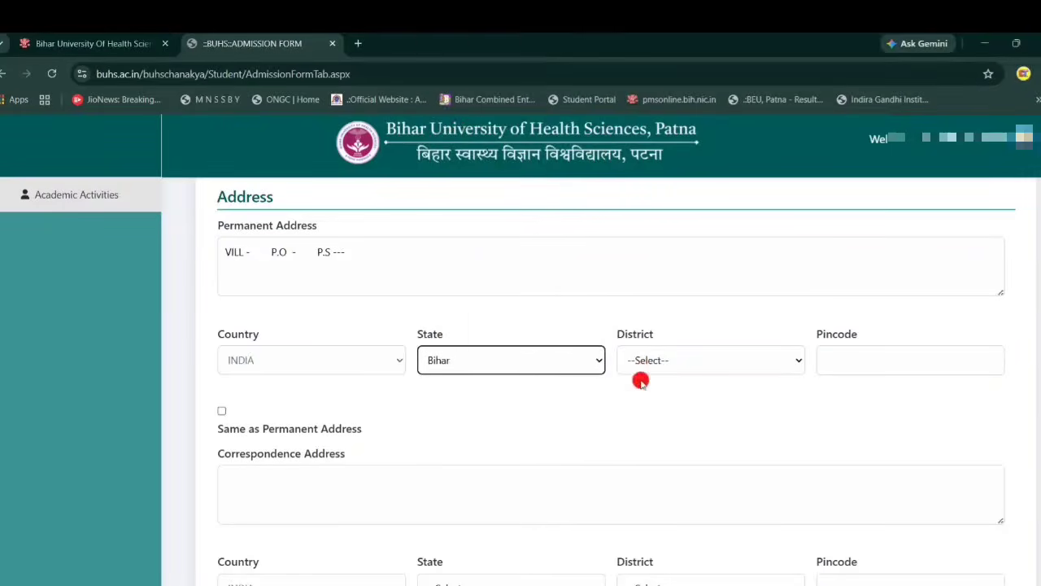
click(651, 364)
click(569, 409)
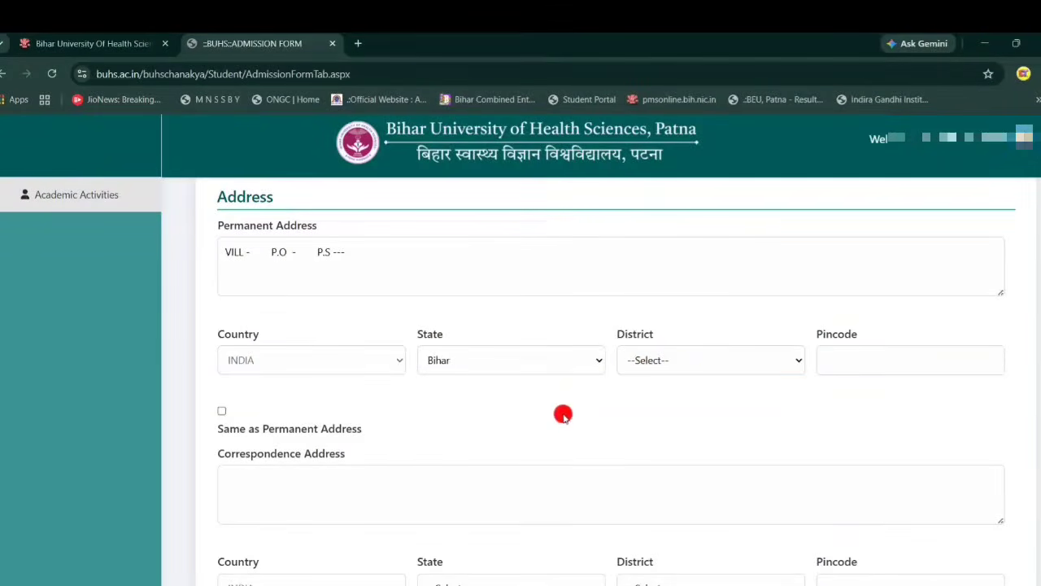
click(690, 365)
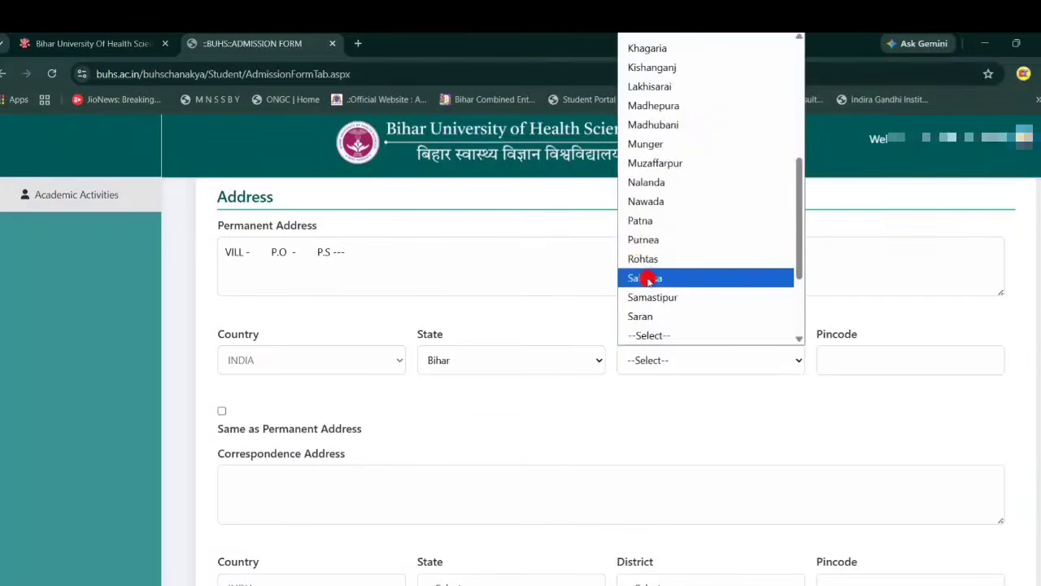
click(652, 220)
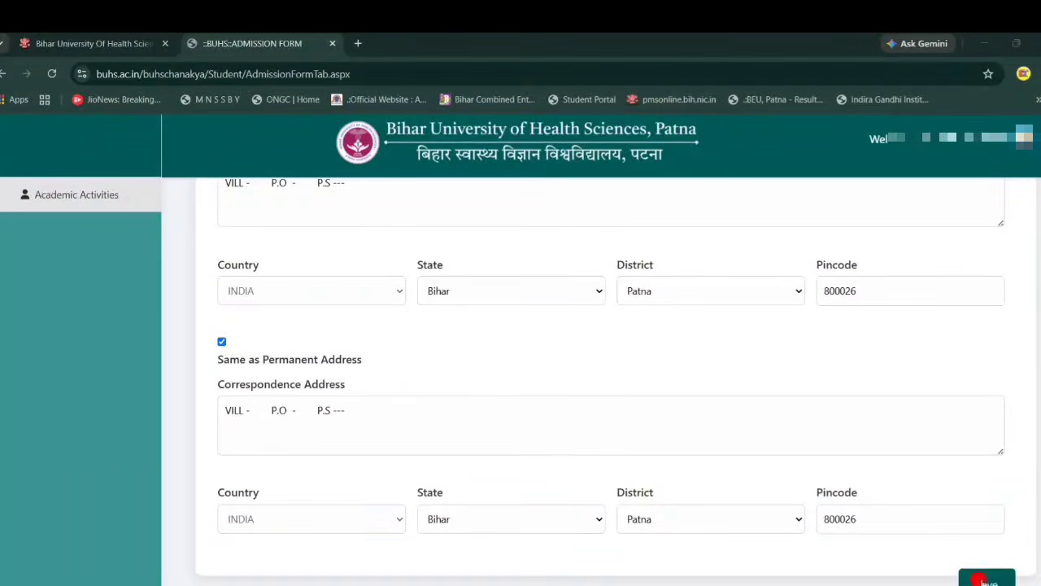
click(984, 578)
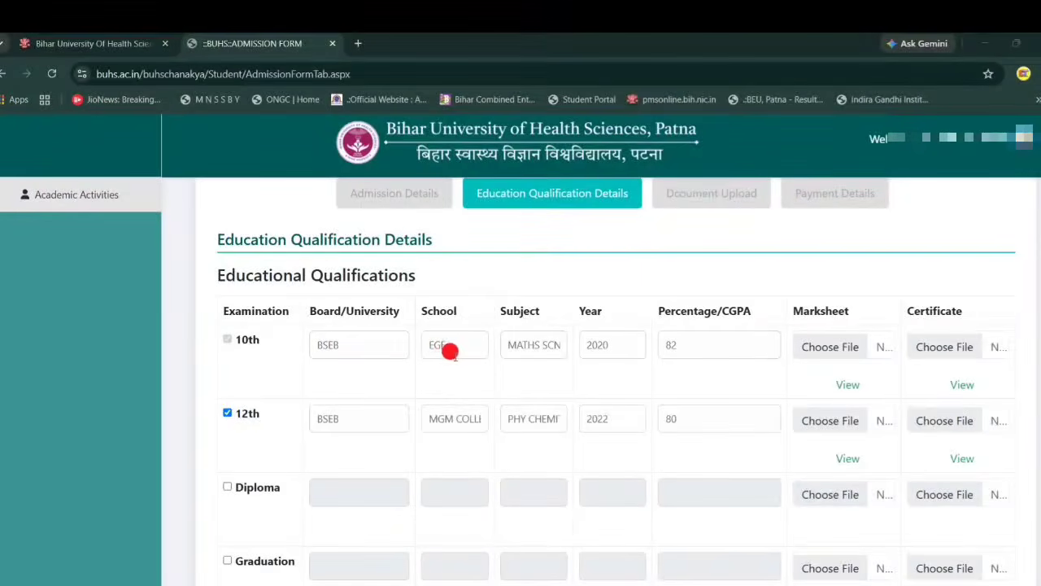
Step: Review the 10th row's subjects and marksheet upload and the optional Diploma row in the educational qualifications
click(542, 345)
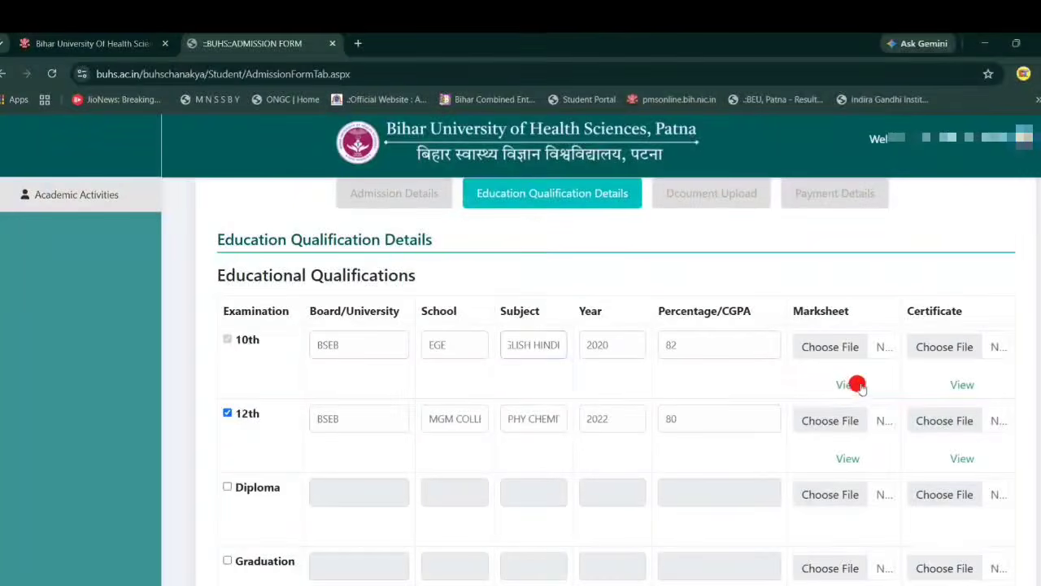
click(839, 355)
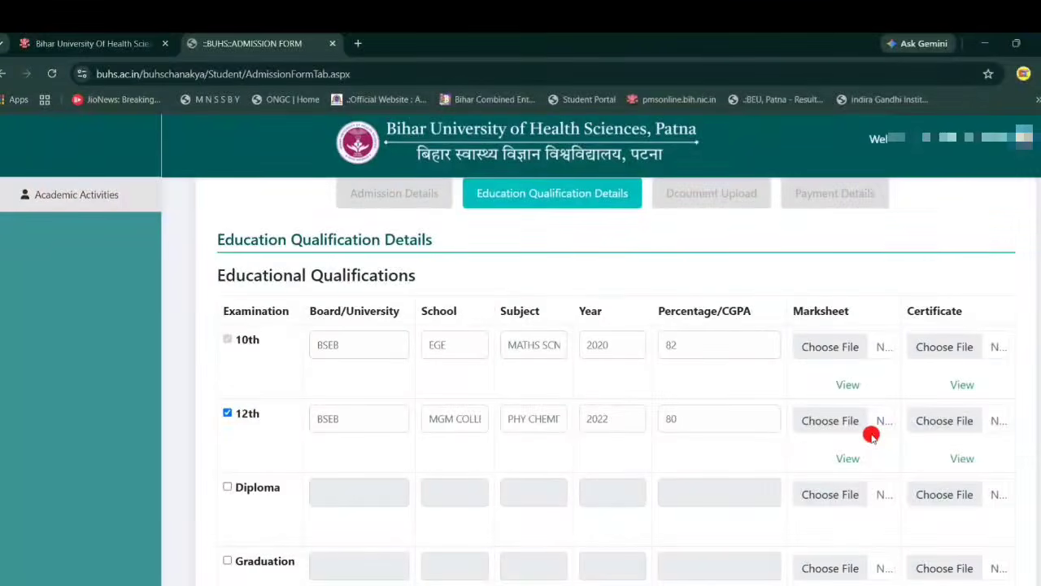
scroll(297, 365, down, 2)
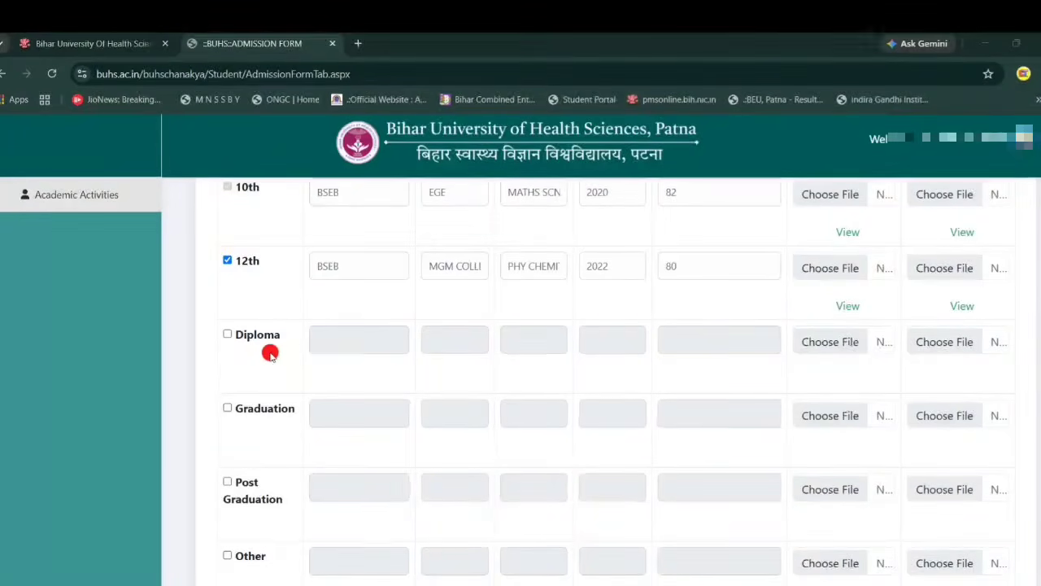
click(227, 334)
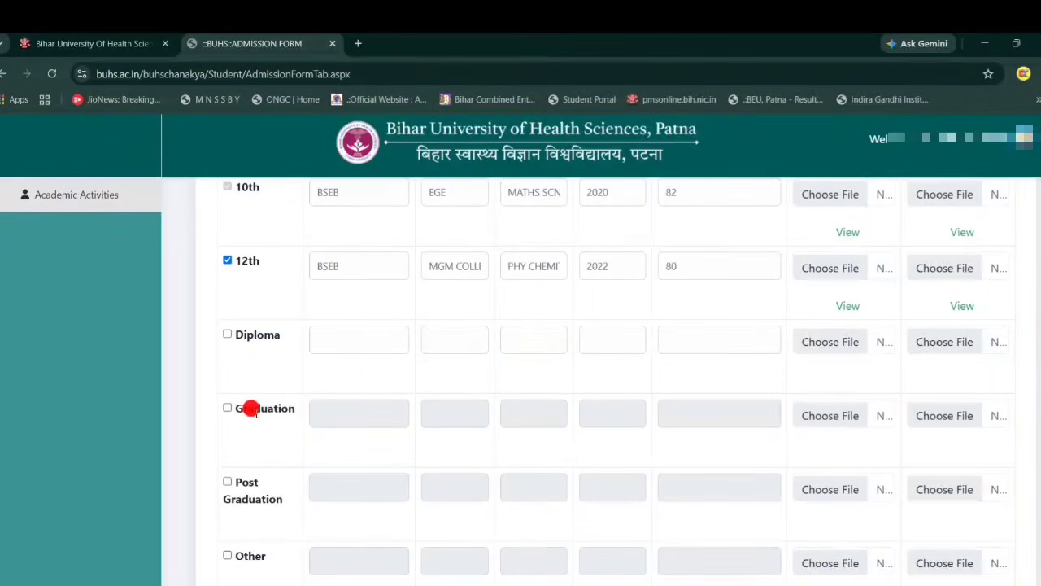
scroll(248, 378, up, 1)
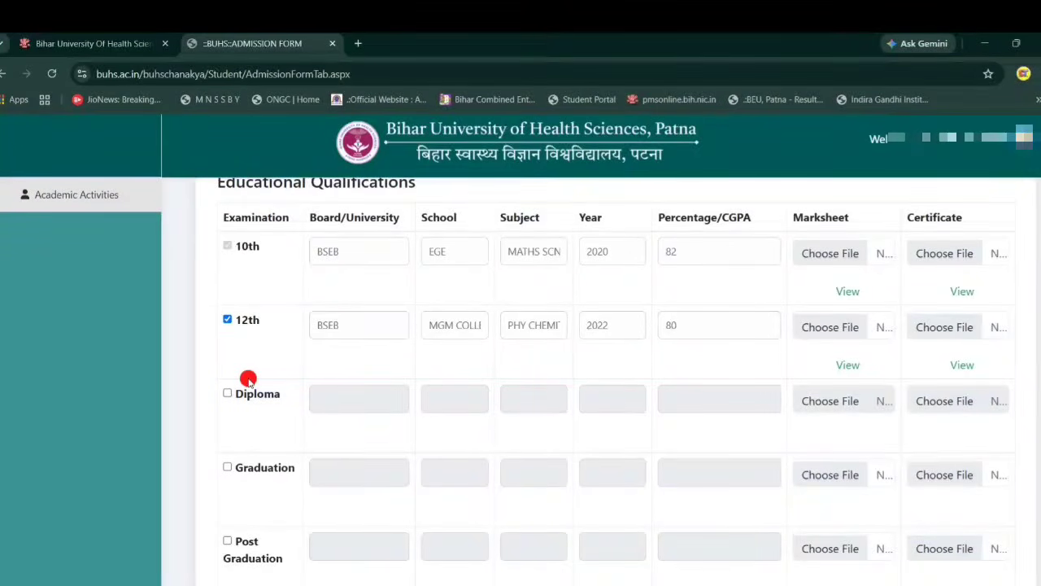
scroll(248, 378, down, 2)
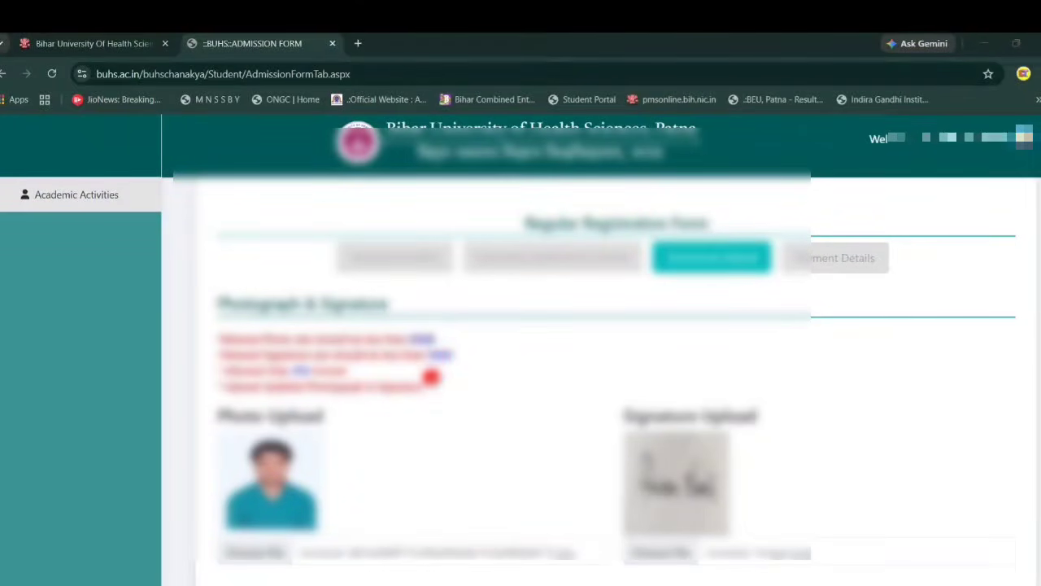
Step: Review the photo and signature uploads and the document size requirements in the document upload section
scroll(402, 427, down, 1)
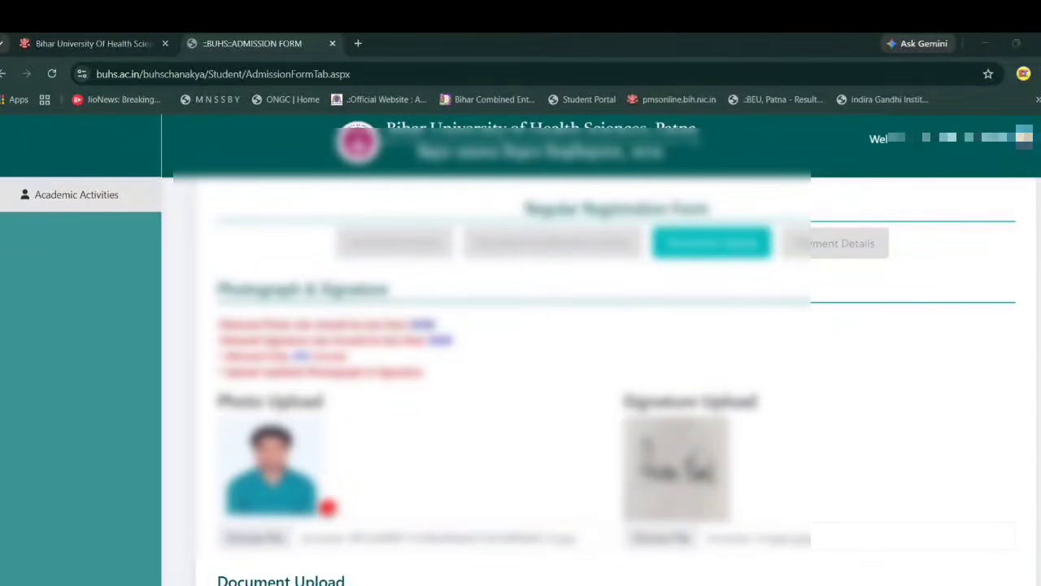
scroll(328, 509, down, 1)
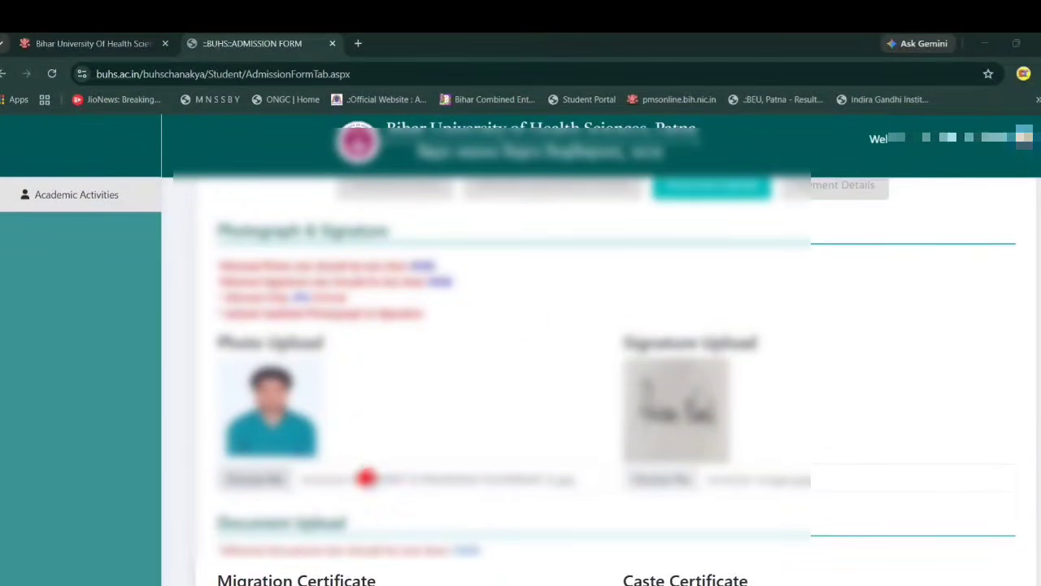
scroll(671, 459, down, 1)
scroll(670, 457, down, 1)
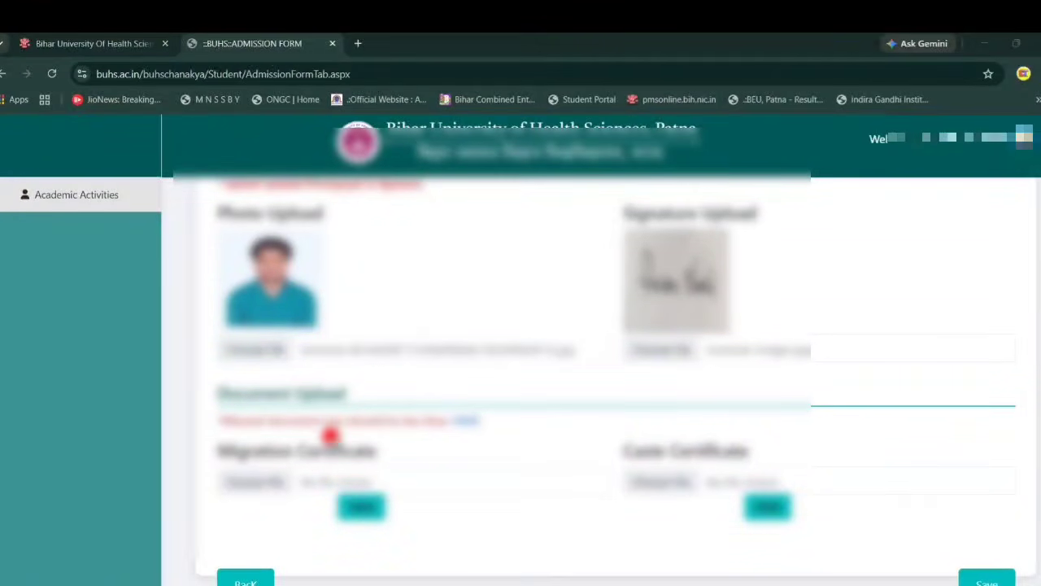
Step: Open the file selection for the Migration Certificate and the Caste Certificate in turn, cancelling each one
click(328, 482)
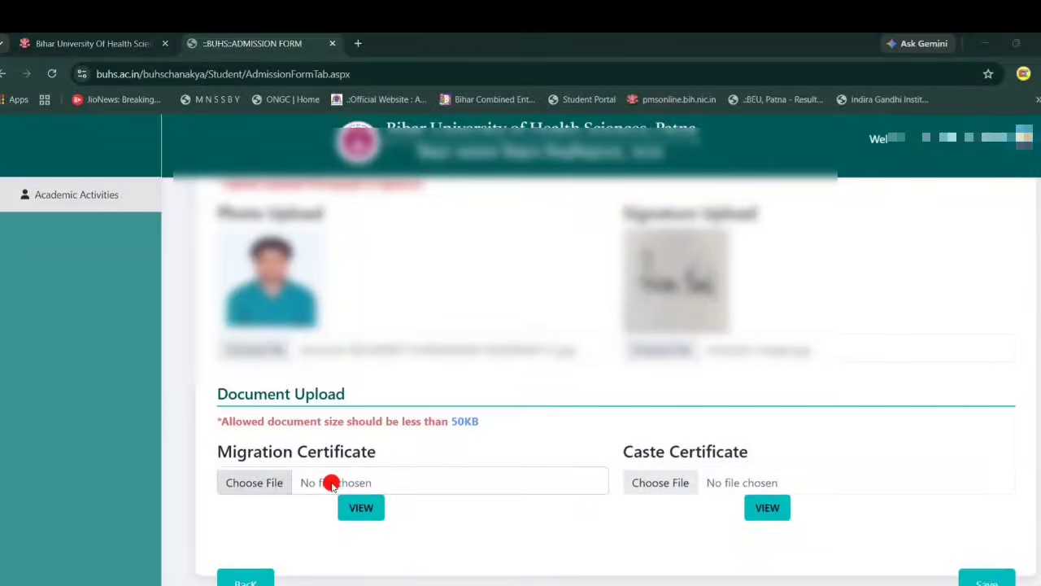
click(901, 443)
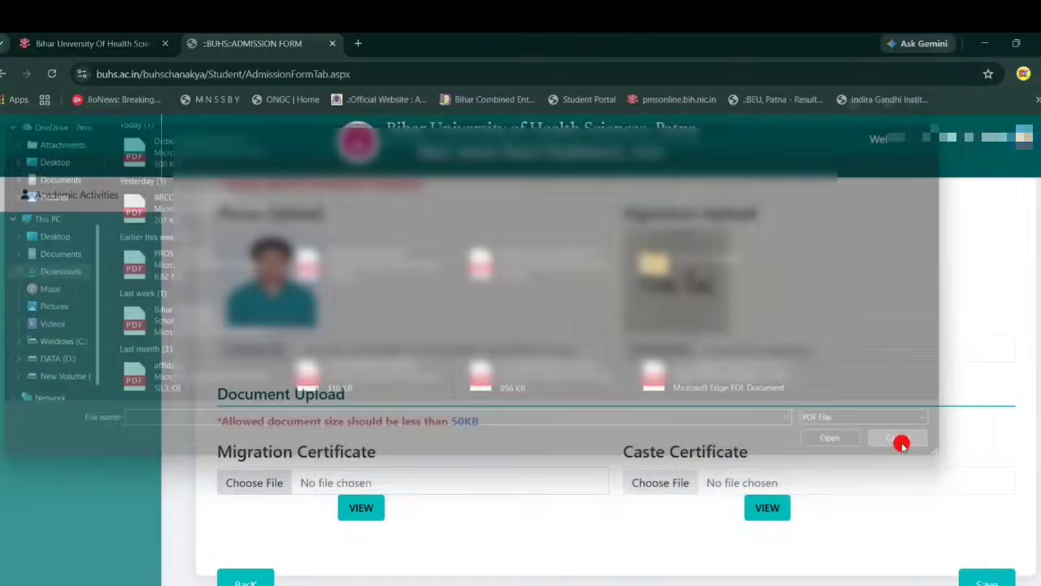
click(742, 482)
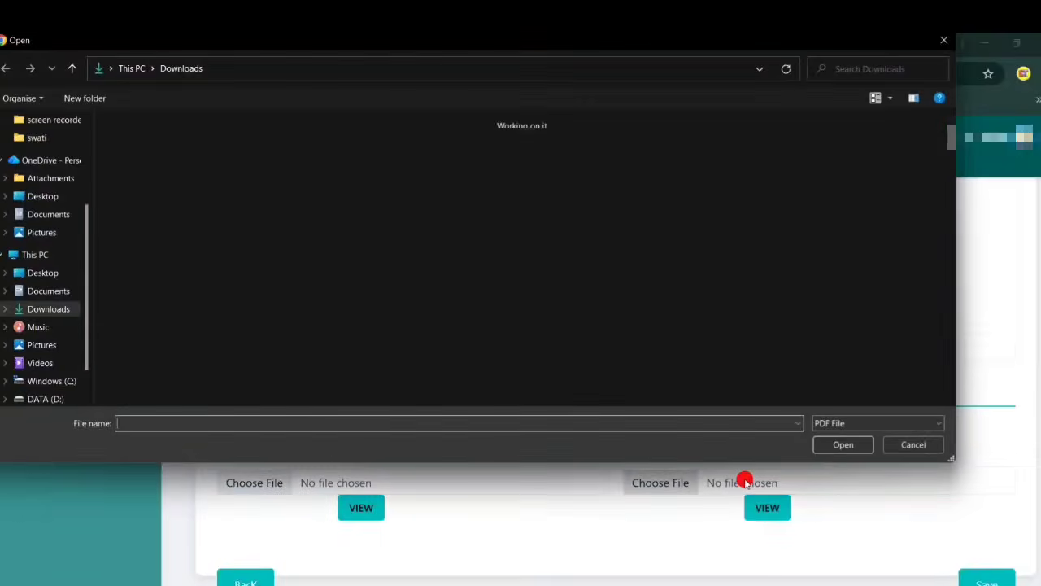
click(913, 444)
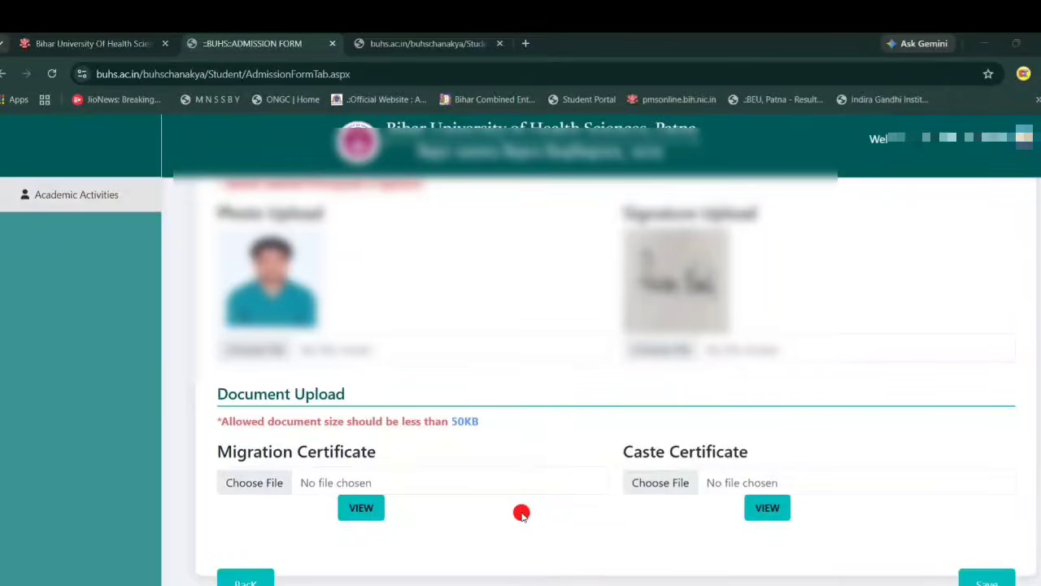
Step: Save the document uploads and open the preview of the registration form from the payment details
click(1005, 577)
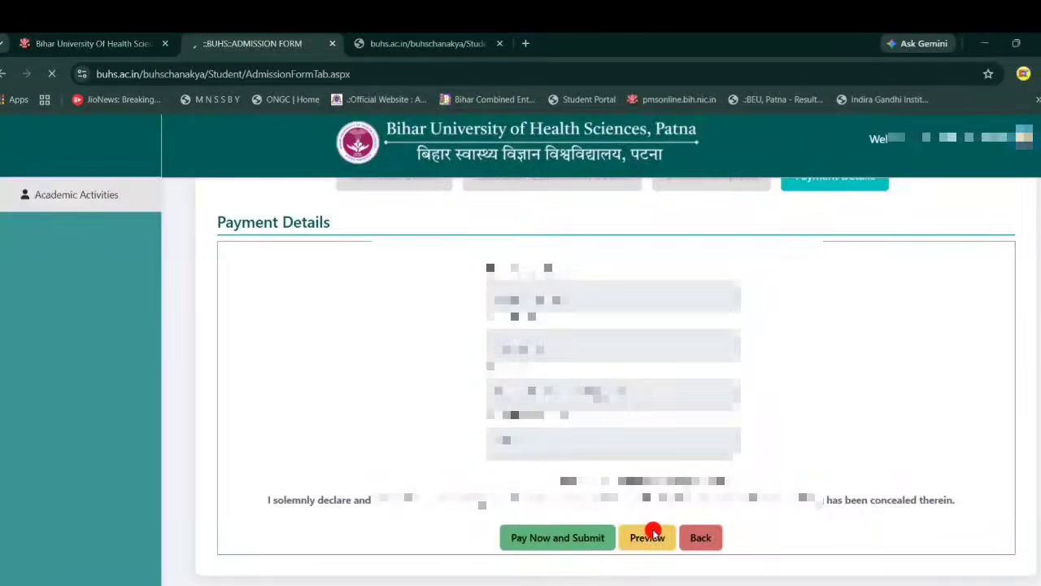
click(652, 535)
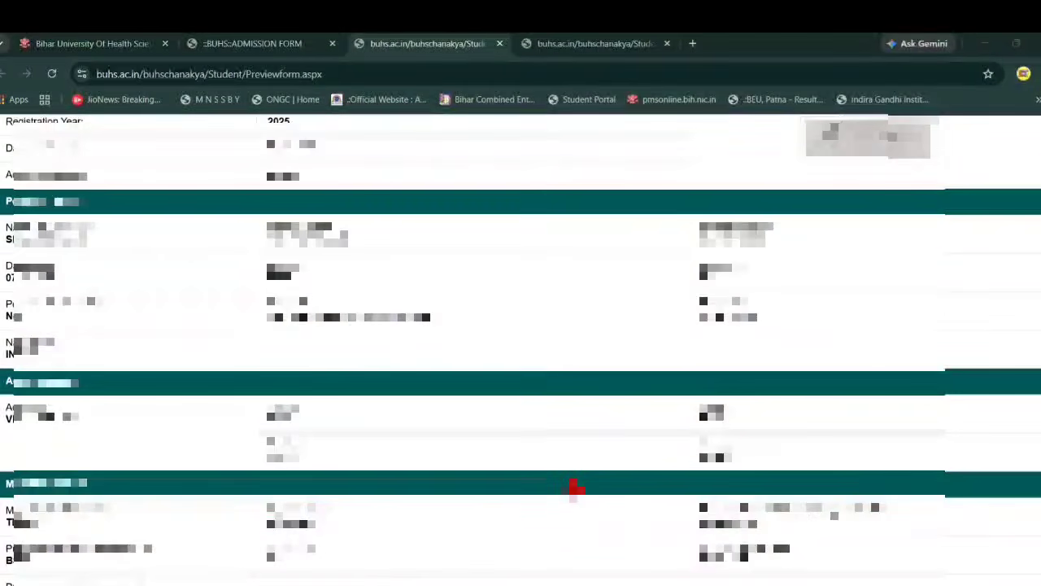
scroll(574, 487, down, 1)
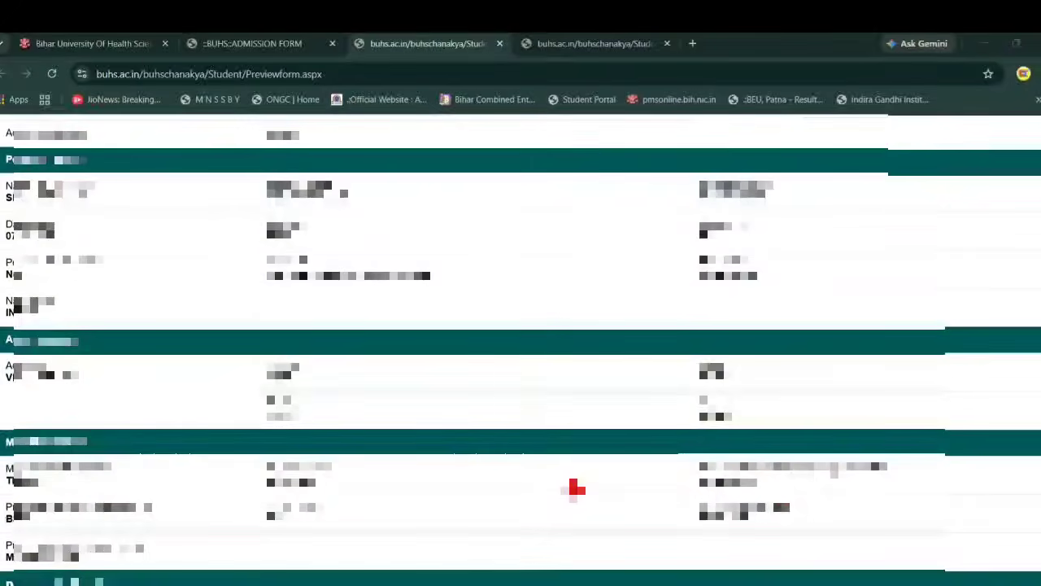
Step: Review the form preview from the personal details down to the educational qualifications and certificate availability
scroll(573, 486, down, 2)
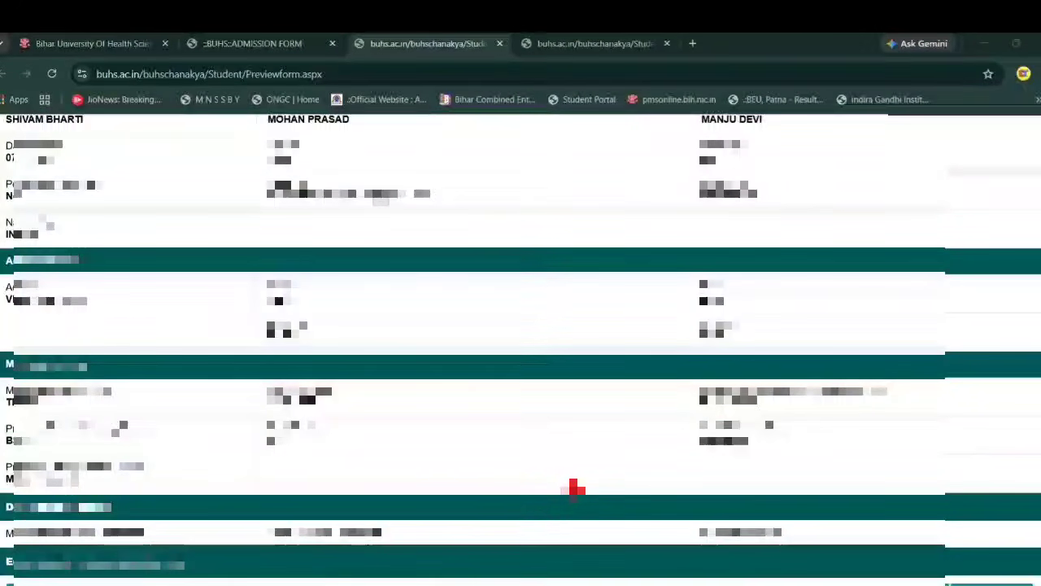
scroll(574, 487, down, 2)
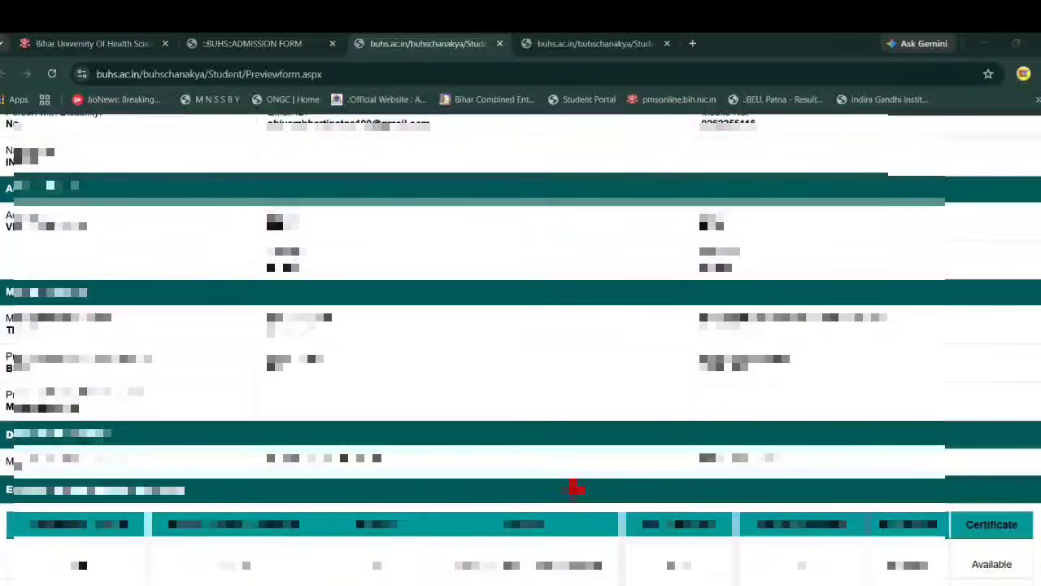
scroll(573, 486, down, 2)
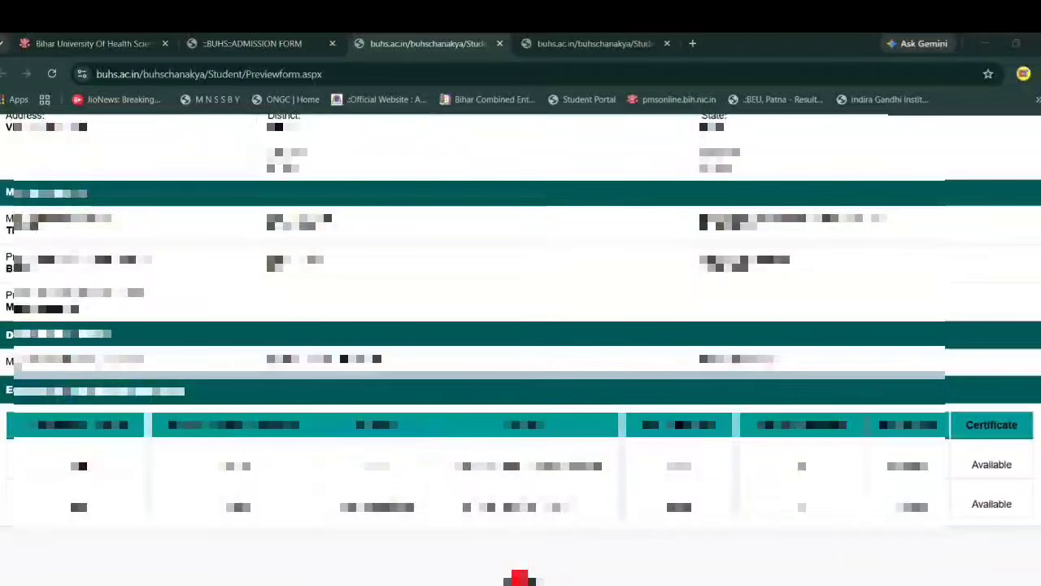
Step: Return to the admission form, accept the candidate declaration, and submit it through to payment of the registration fee
click(252, 44)
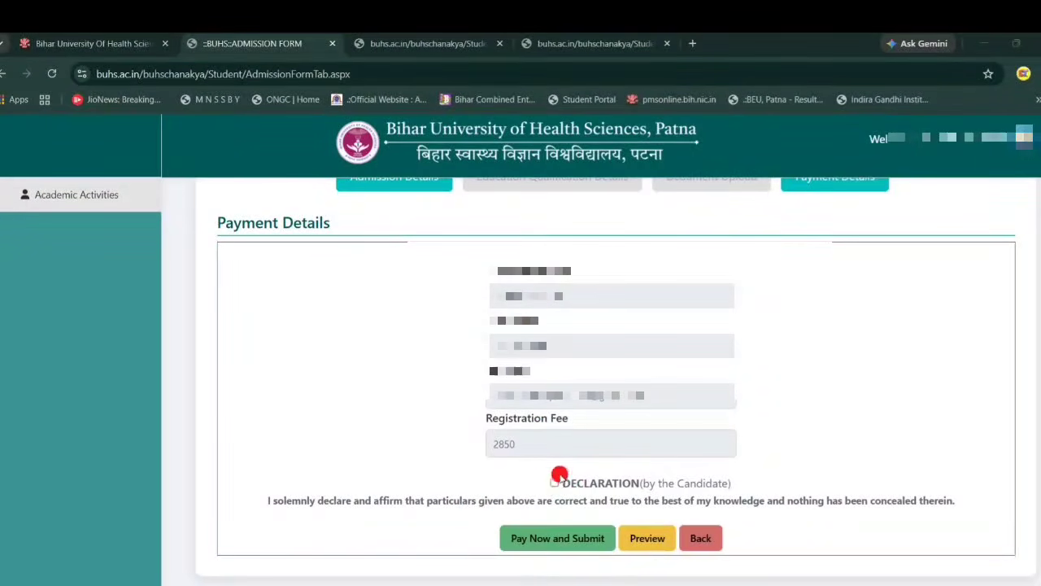
click(553, 483)
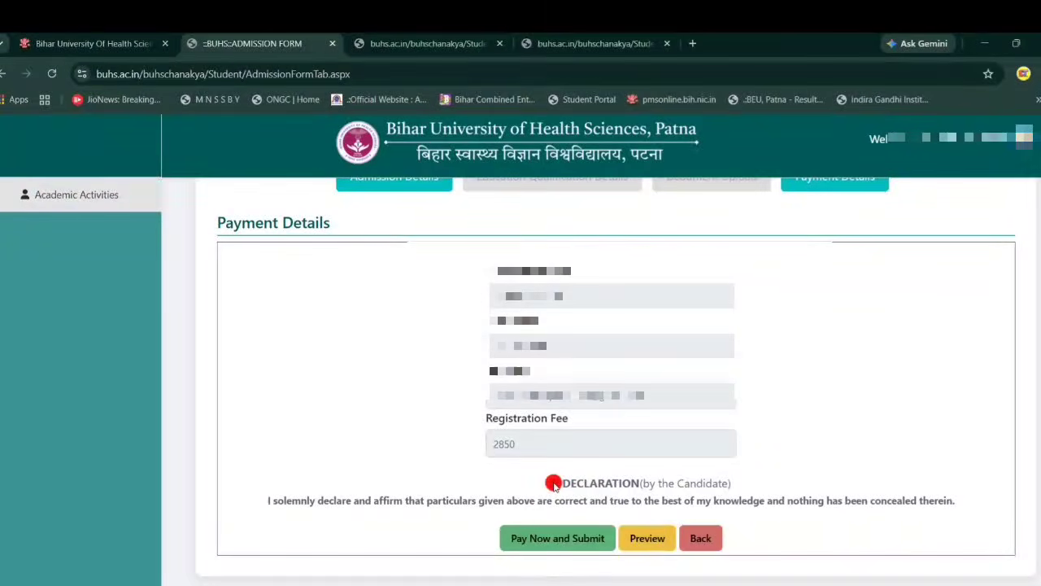
click(533, 539)
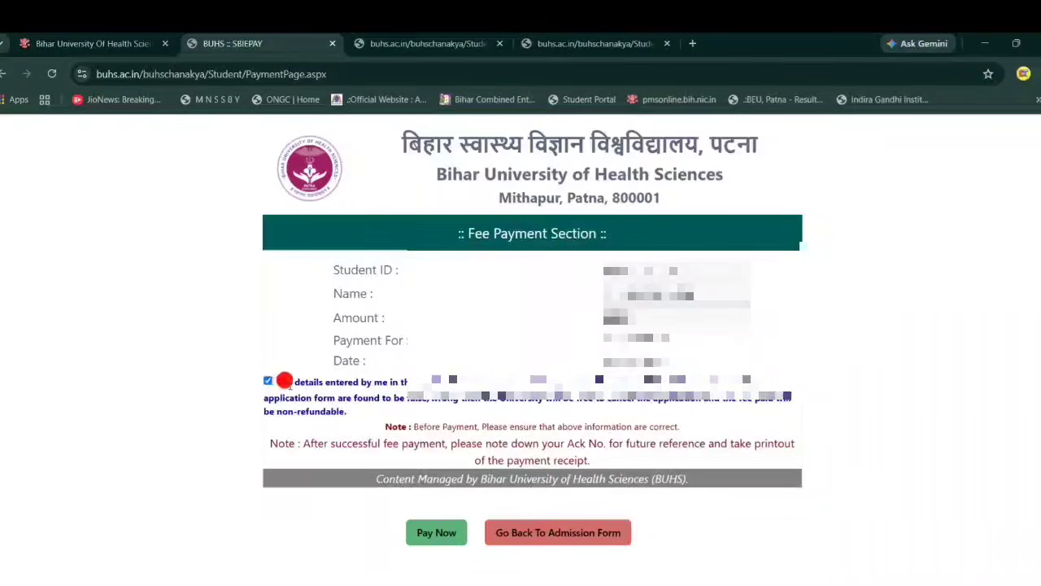
click(434, 536)
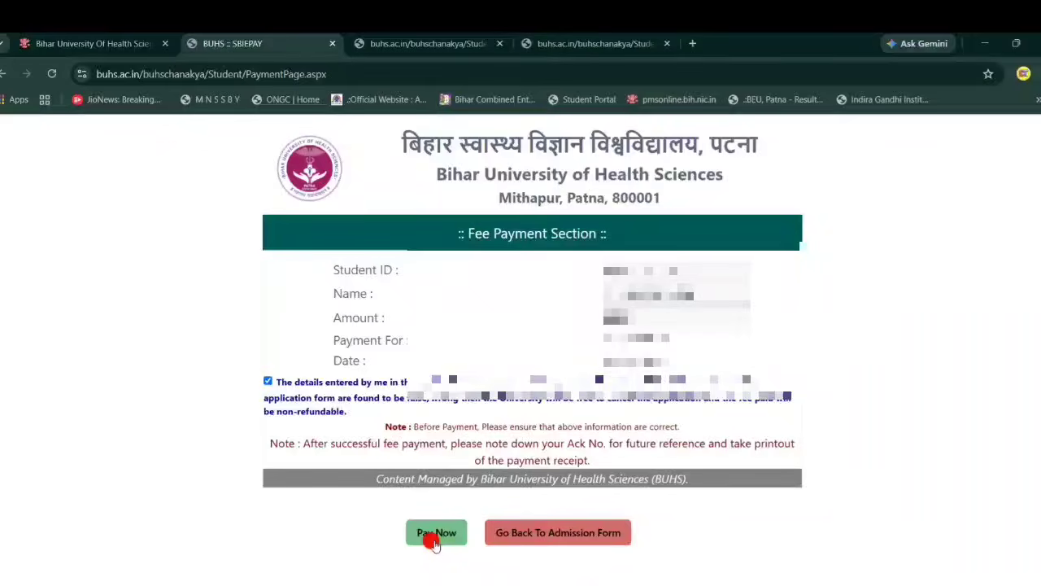